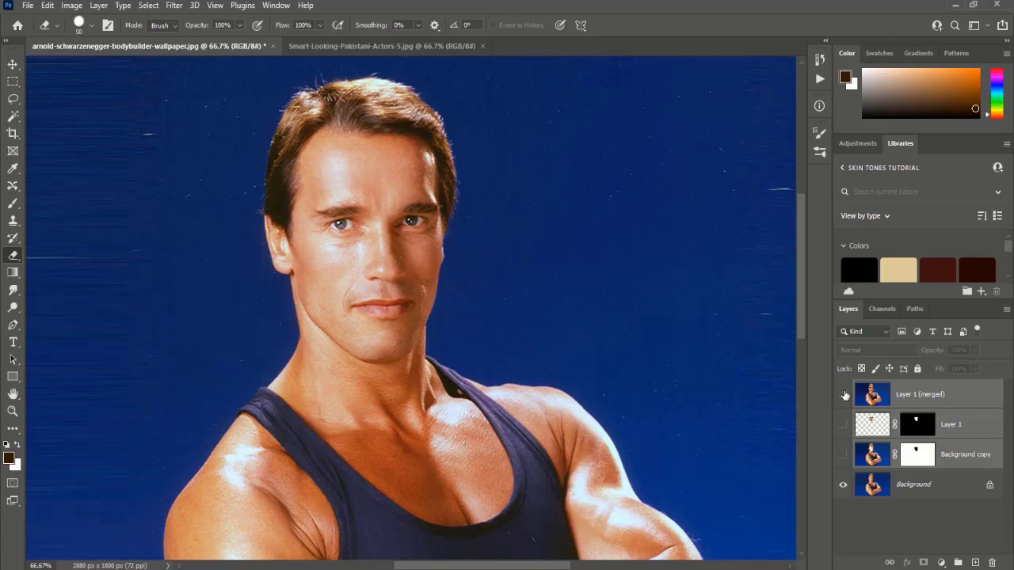
- Show the "Layer 1 (merged)" layer to preview the finished face swap over the original photo
left_click(843, 394)
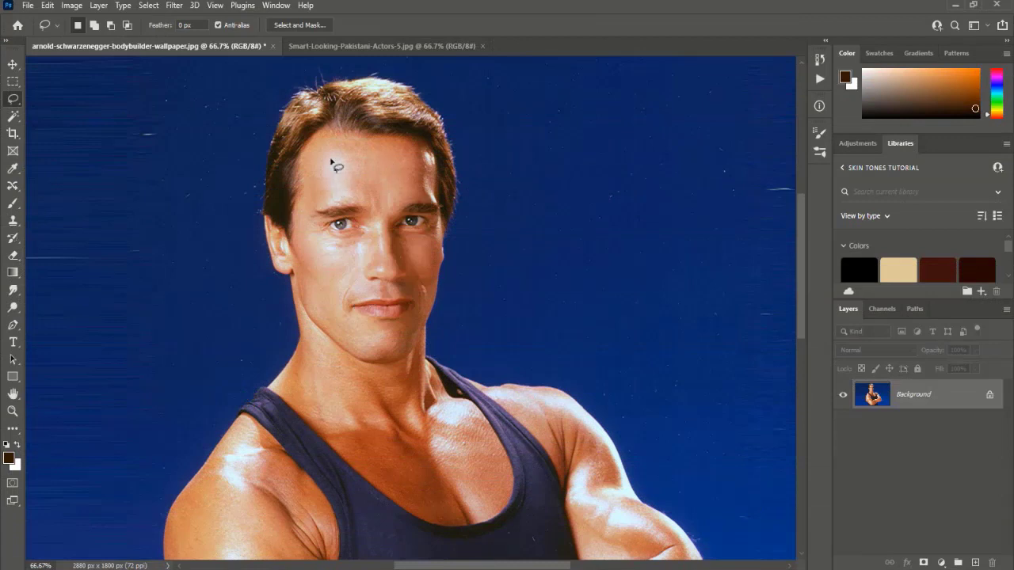
- In Smart-Looking-Pakistani-Actors-5.jpg, make a freehand Lasso selection around the face from forehead to chin and copy it
left_click(351, 47)
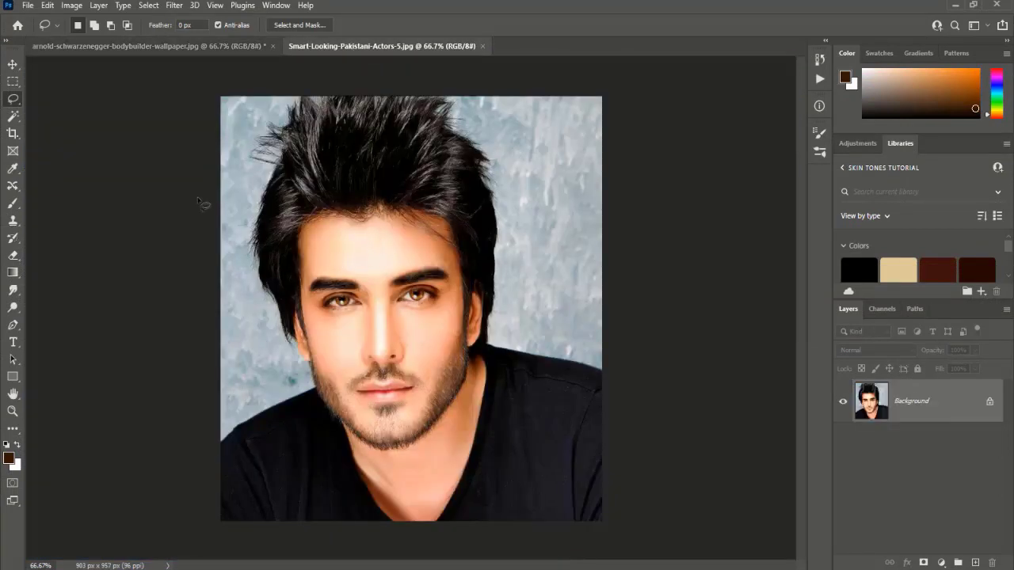
mouse_move(306, 251)
left_mouse_down()
mouse_move(353, 231)
mouse_move(400, 232)
mouse_move(458, 262)
mouse_move(468, 379)
mouse_move(433, 437)
mouse_move(374, 448)
mouse_move(346, 427)
mouse_move(303, 317)
mouse_move(308, 252)
left_mouse_up()
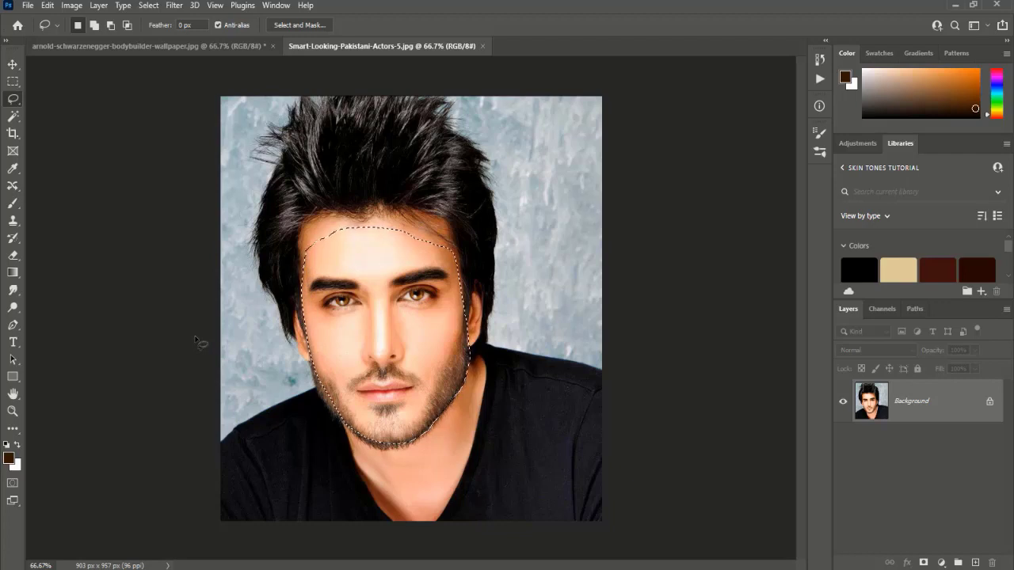
key("ctrl+c")
- Paste the copied face into the bodybuilder wallpaper document and move it beside the original head
left_click(200, 46)
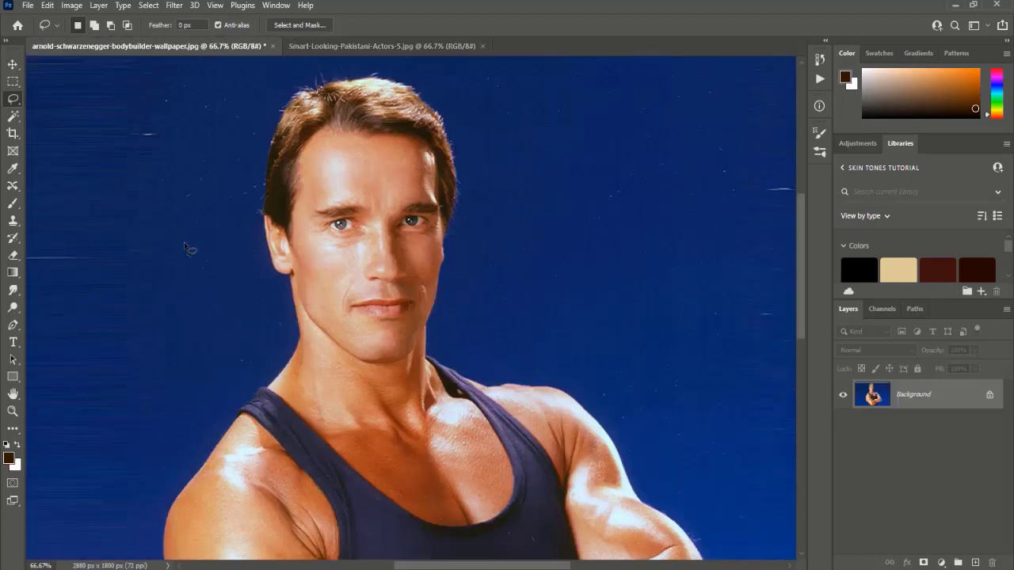
key("ctrl+v")
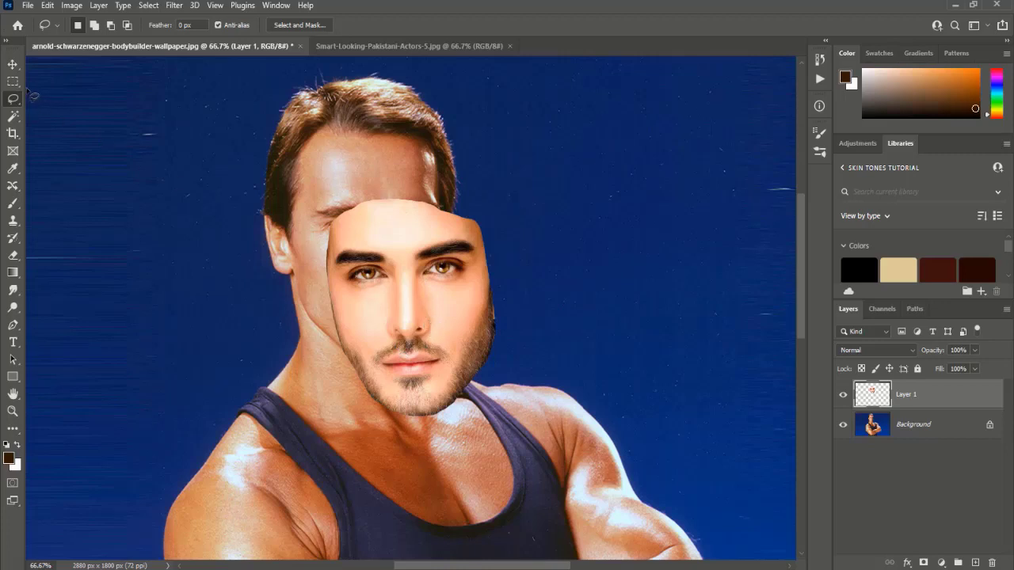
left_click(12, 63)
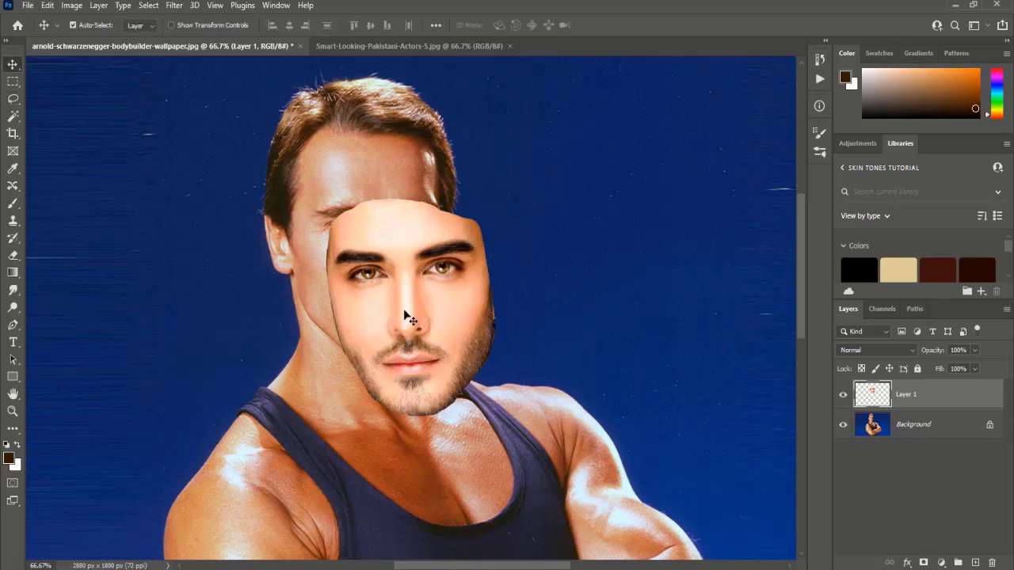
left_click_drag(413, 292, 511, 257)
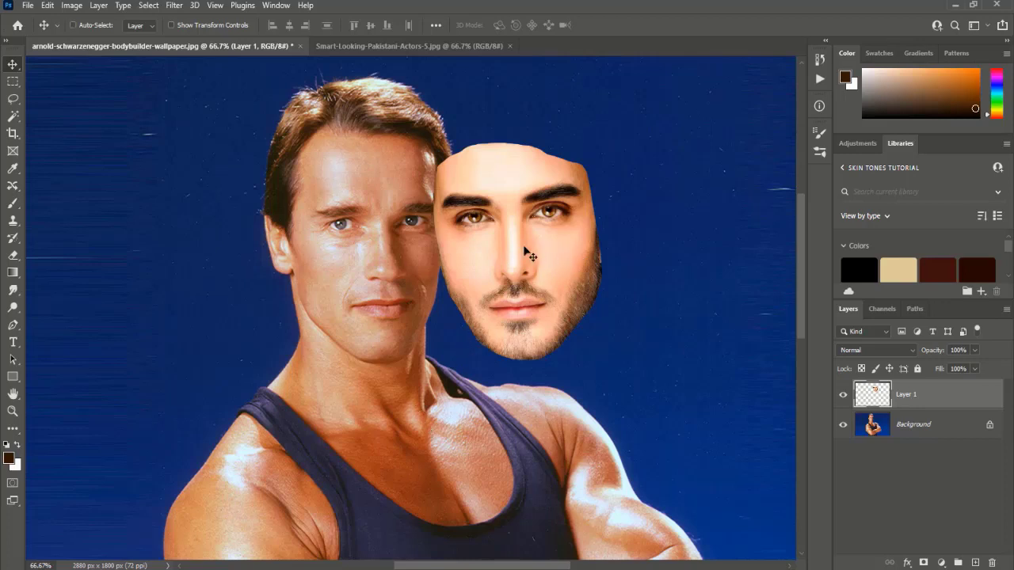
- Free-transform the pasted face, flipping it horizontally and rotating it about 5° counterclockwise to match the original head's tilt
key("ctrl+t")
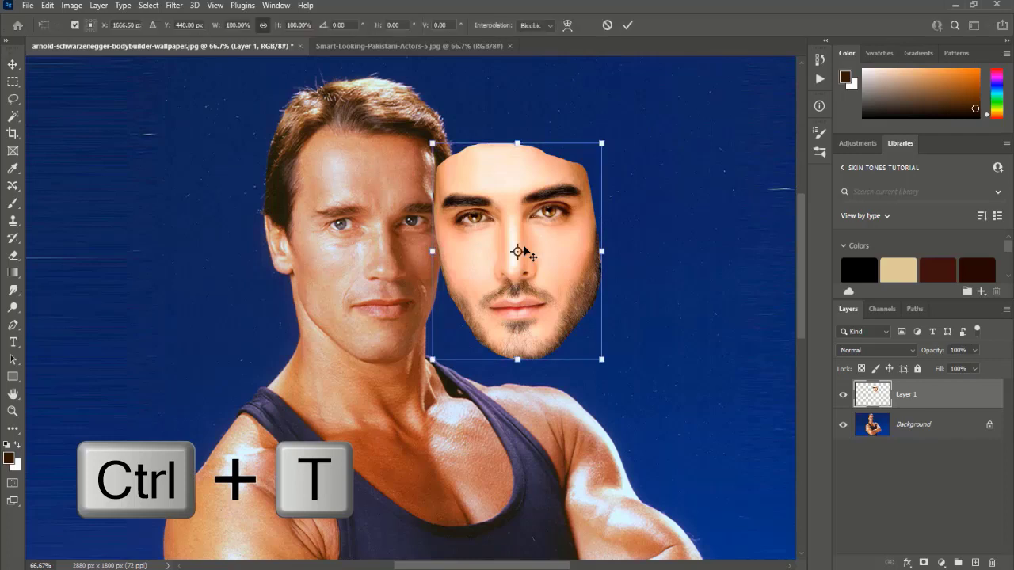
right_click(522, 252)
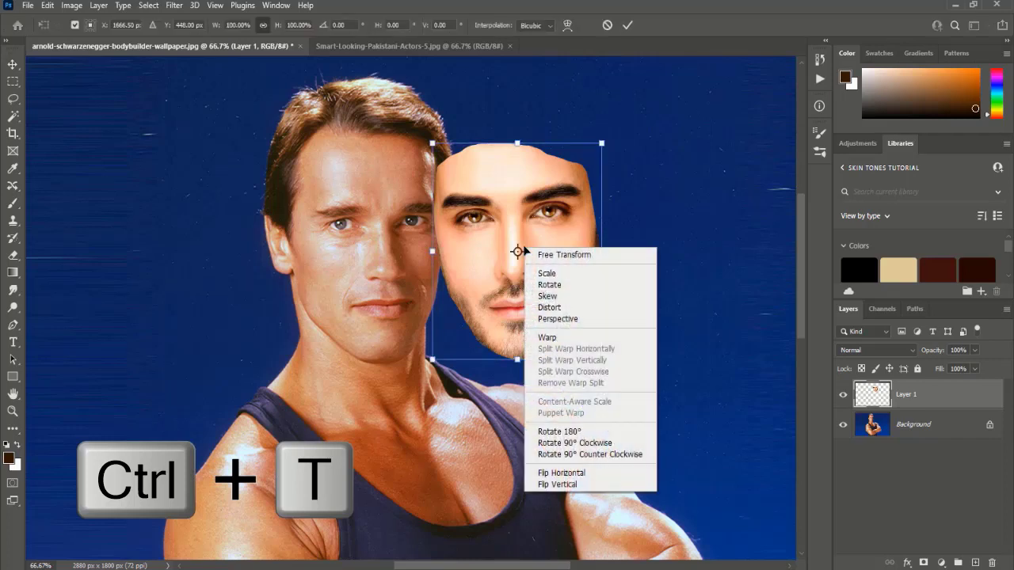
left_click(562, 474)
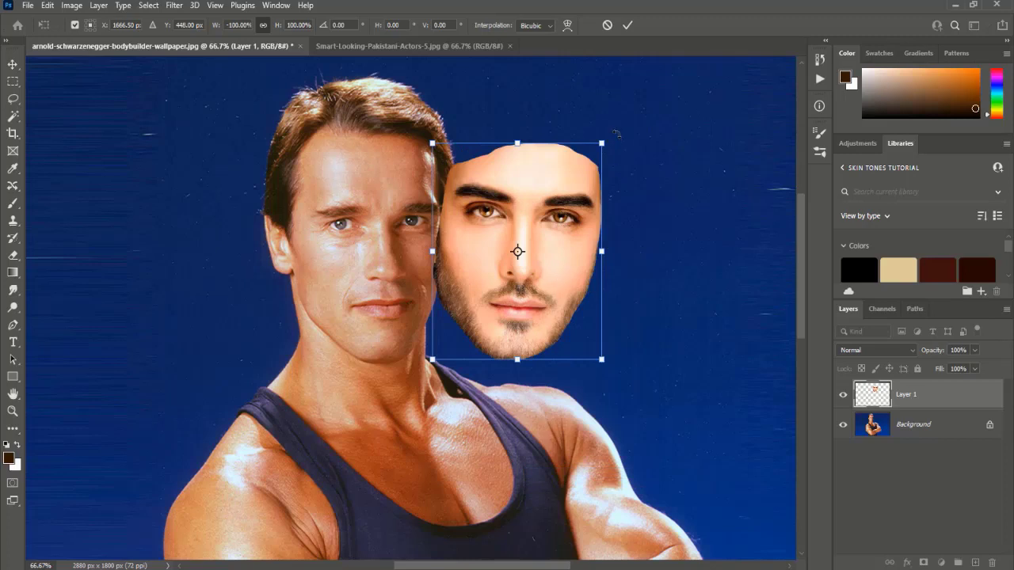
left_click_drag(615, 131, 608, 119)
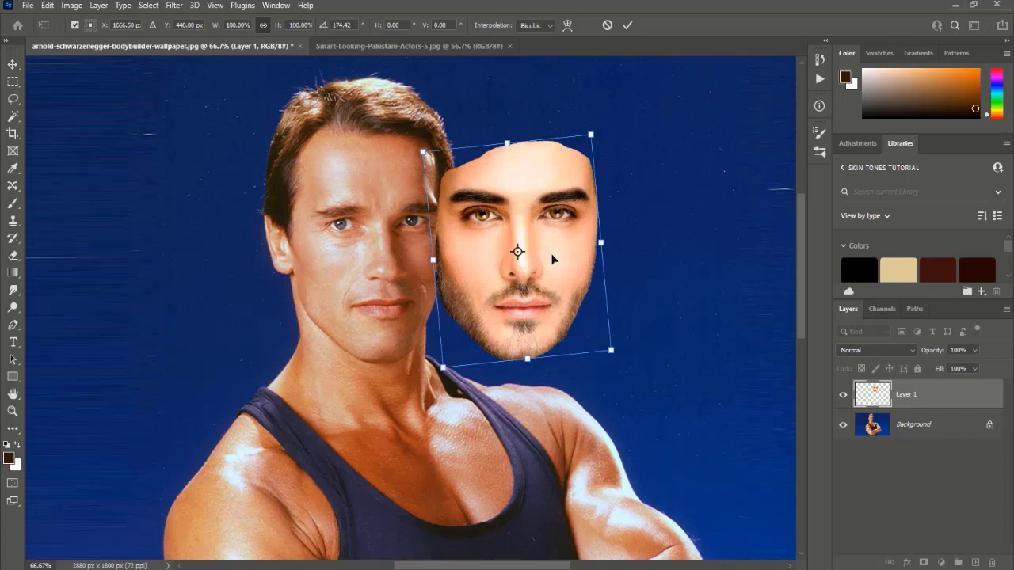
left_click_drag(550, 259, 547, 258)
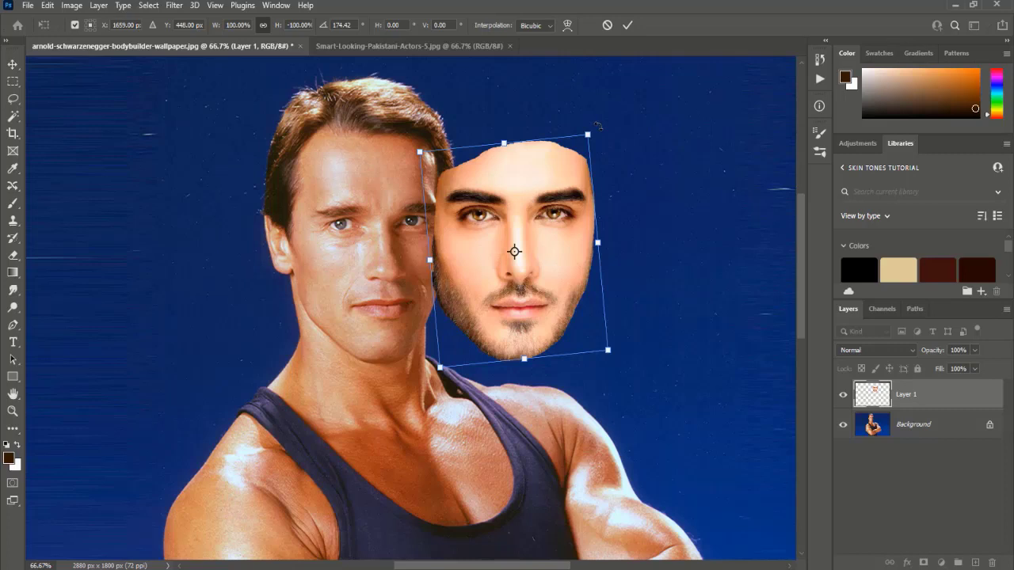
left_click_drag(596, 125, 597, 125)
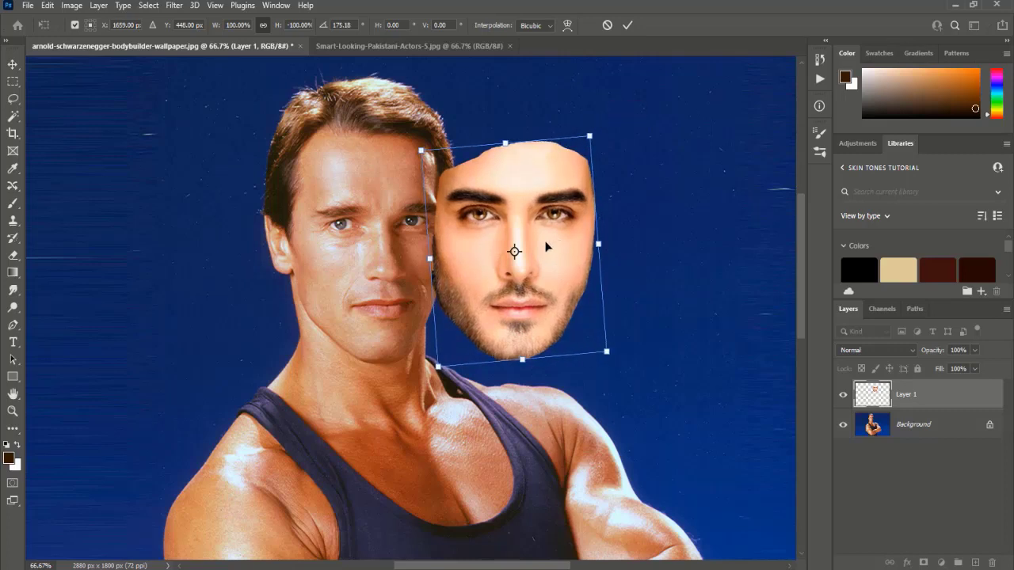
- Lower the pasted face layer's opacity to 45%, then scale it down slightly and align it over the original face's features
left_click_drag(532, 250, 406, 252)
left_click(974, 351)
left_click_drag(974, 364, 939, 364)
left_click_drag(412, 262, 413, 248)
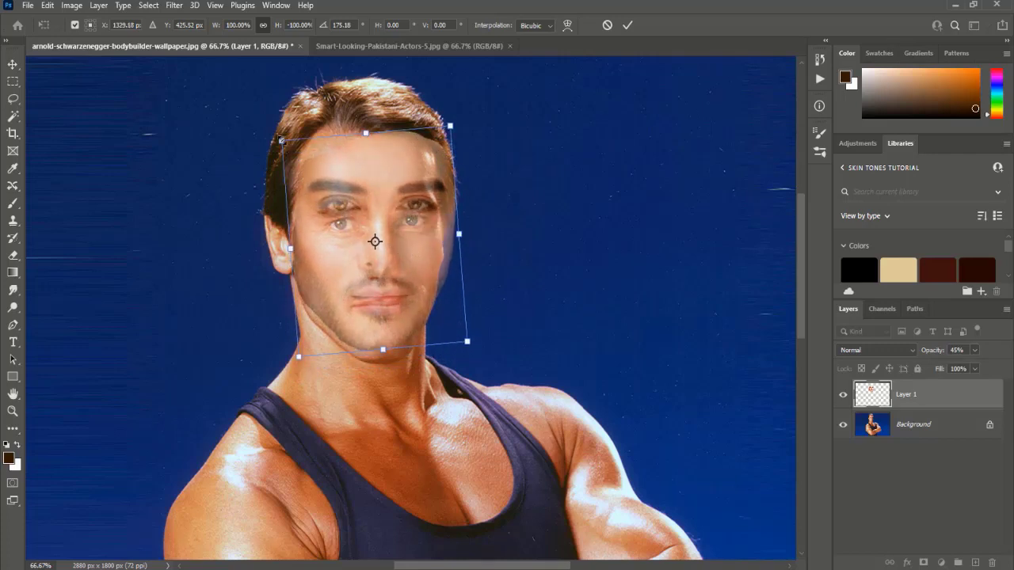
left_click_drag(281, 140, 289, 148)
left_click_drag(424, 259, 418, 269)
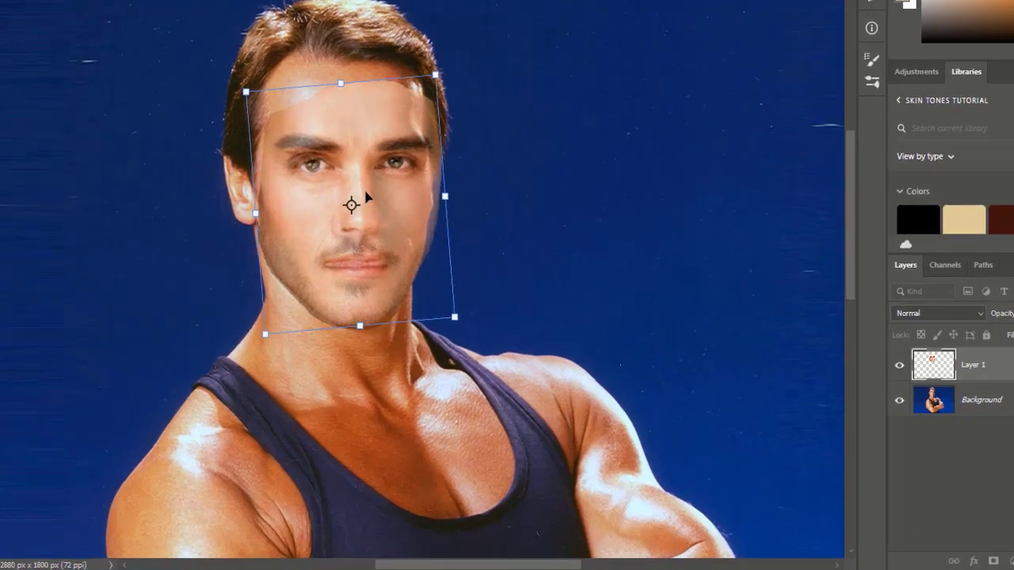
- Switch the face transform to Warp and add two horizontal split lines, one under the nose and one below the lips
right_click(388, 258)
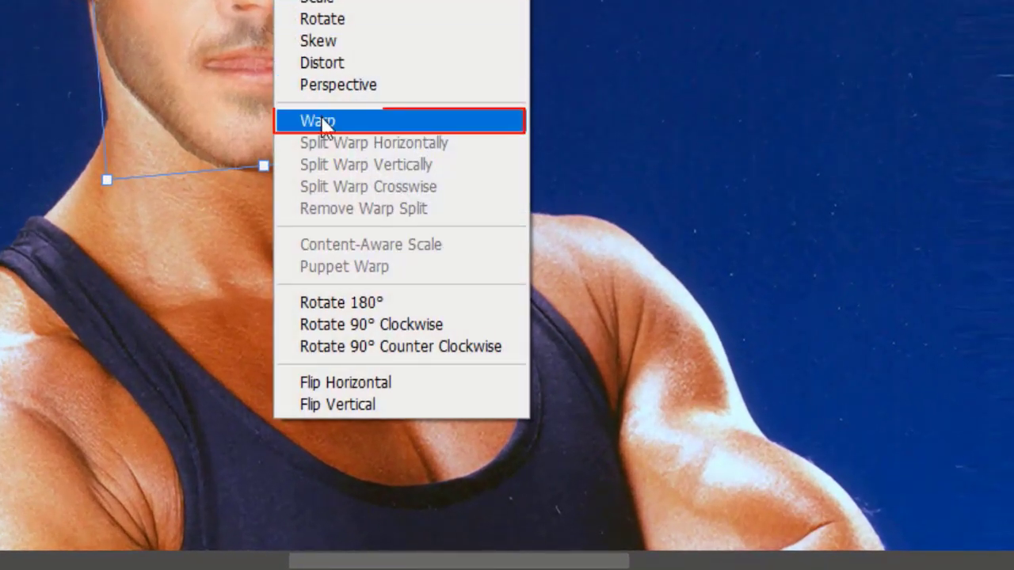
left_click(326, 135)
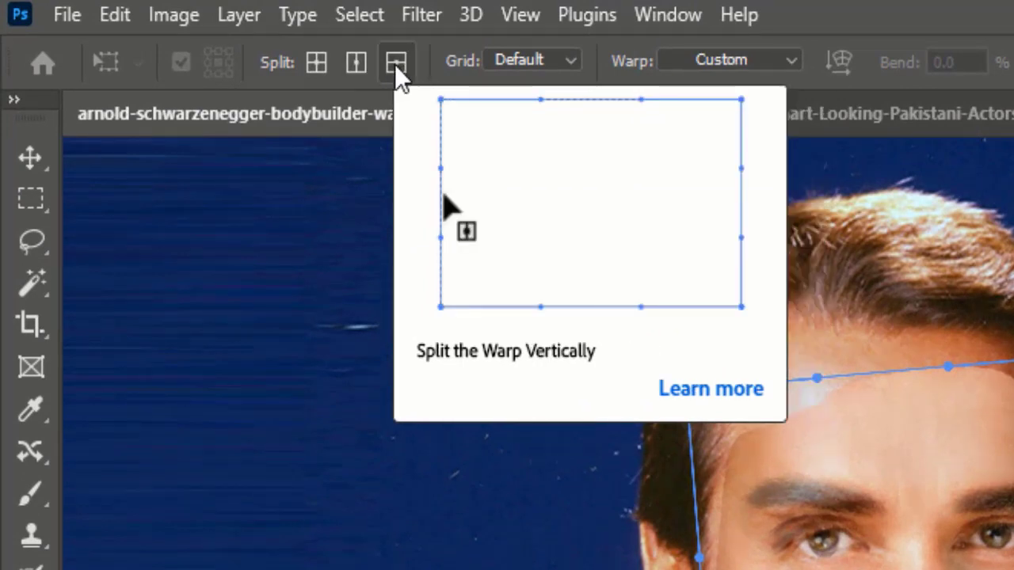
left_click(396, 64)
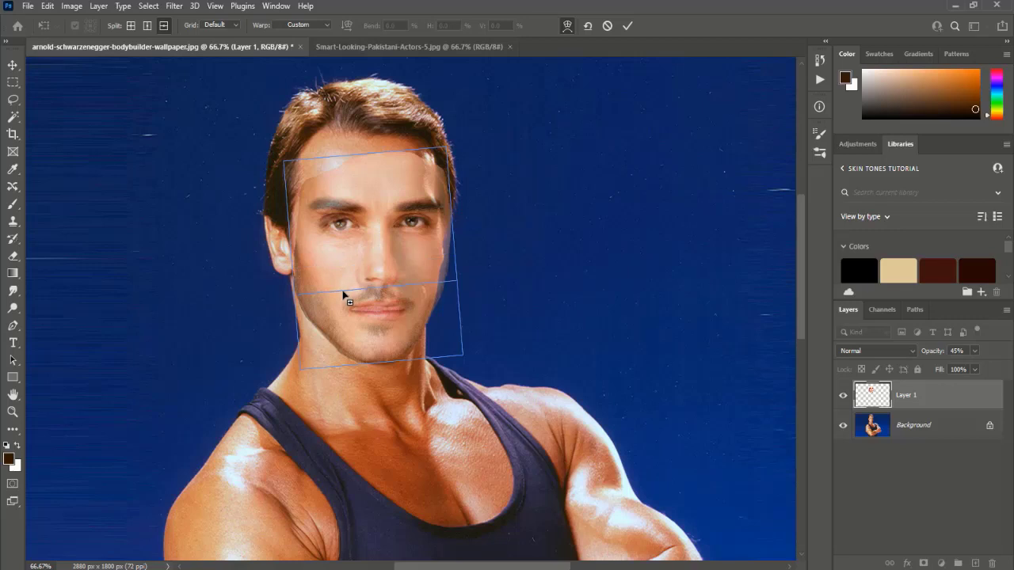
left_click(344, 291)
left_click(165, 27)
left_click(361, 332)
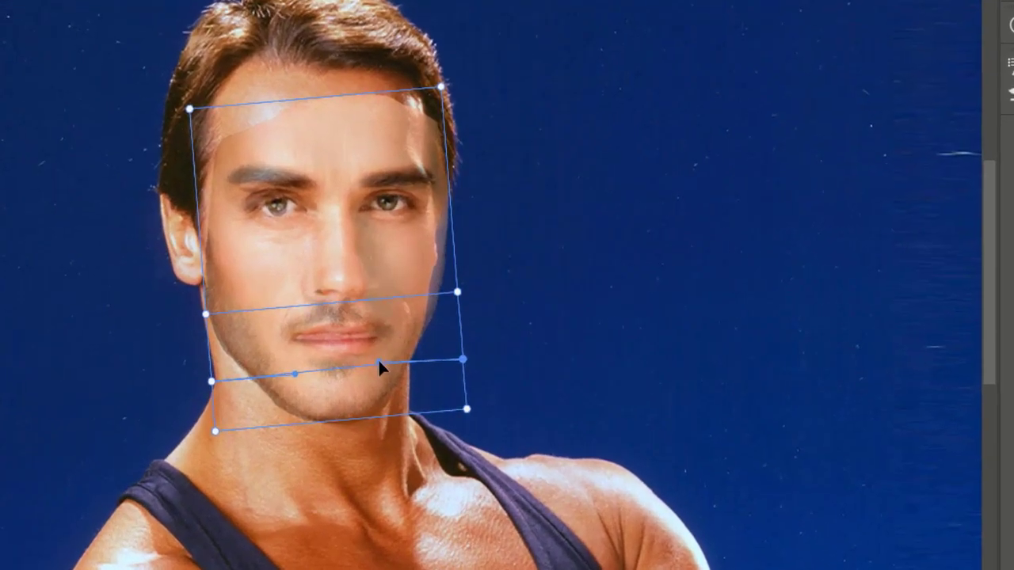
- Bend the warp line below the lips upward with its curve handles to align the mouth with the original
left_click_drag(405, 323, 404, 317)
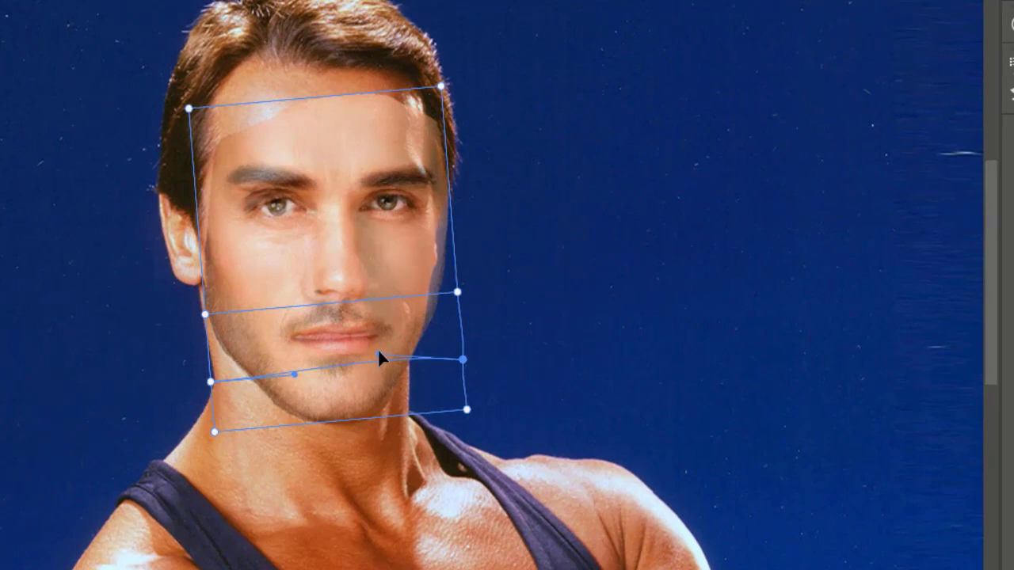
left_click_drag(379, 354, 379, 352)
left_click_drag(295, 371, 294, 356)
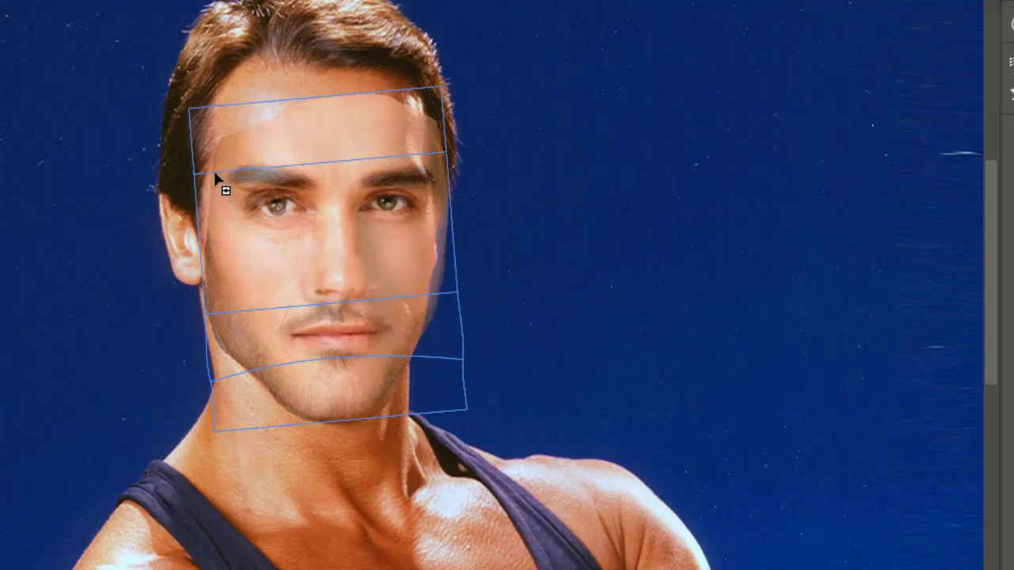
- Add horizontal warp splits above the eyebrows and below the eyes, pull the image-left eyebrow's curve down slightly, and apply the transform
left_click(215, 173)
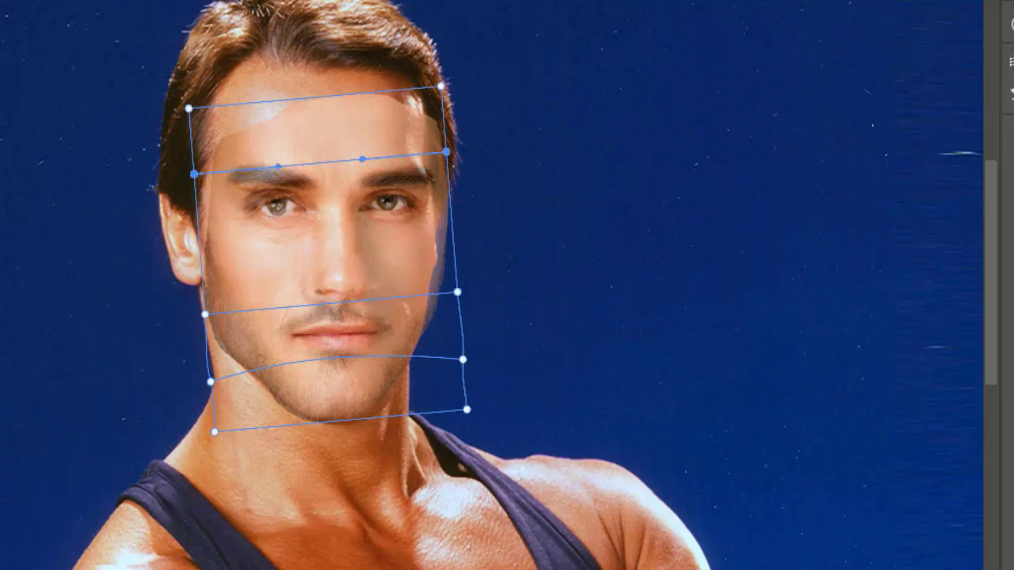
left_click(254, 243)
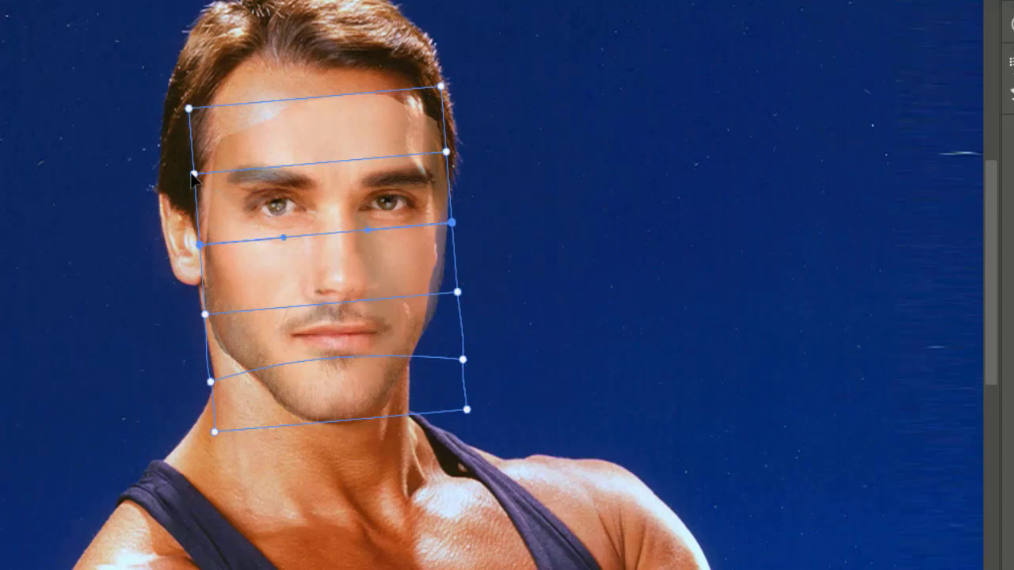
left_click(194, 174)
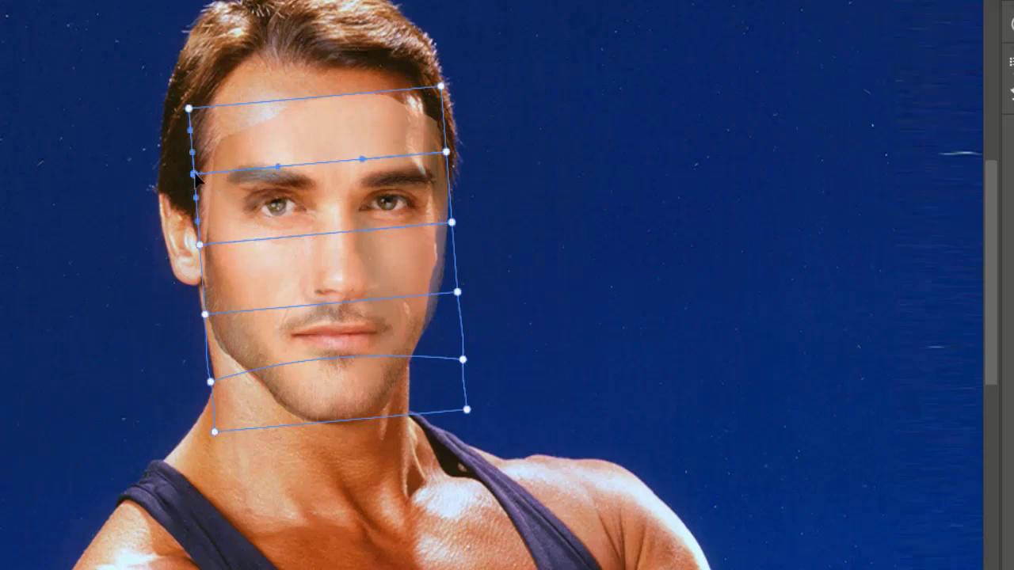
left_click(278, 169)
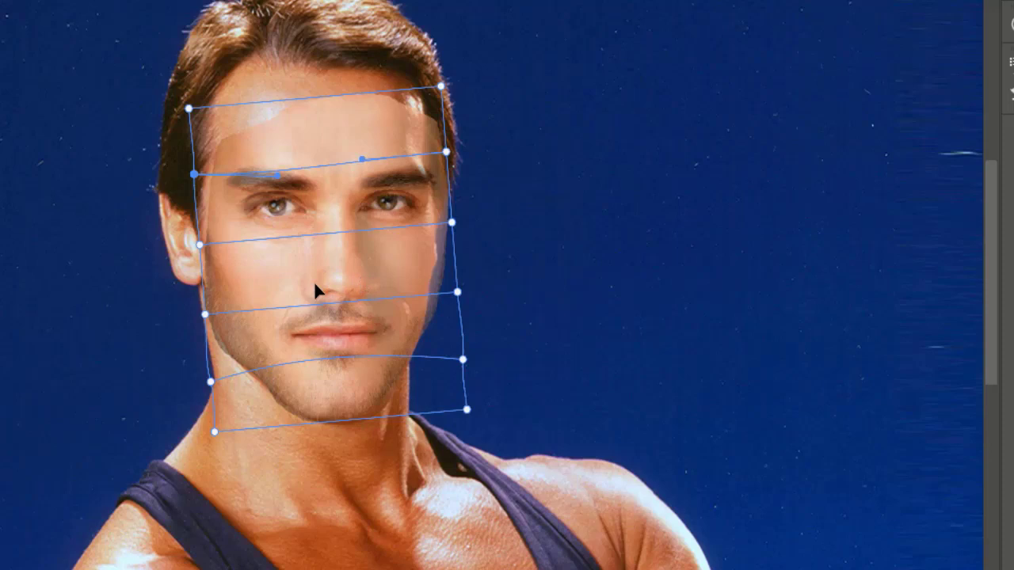
key("Return")
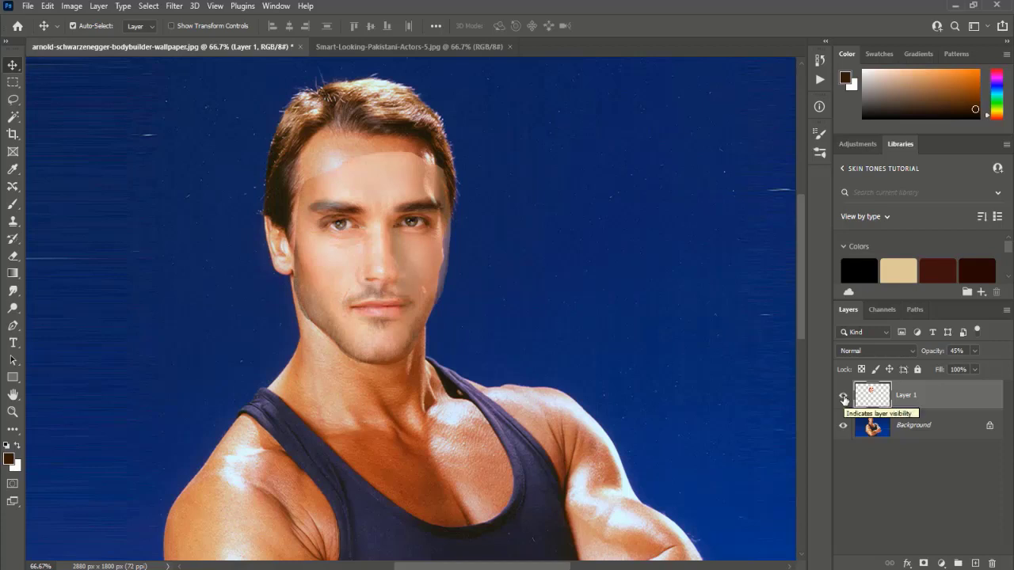
- Restore the face layer's opacity to 100% and add a white layer mask to it
left_click(974, 351)
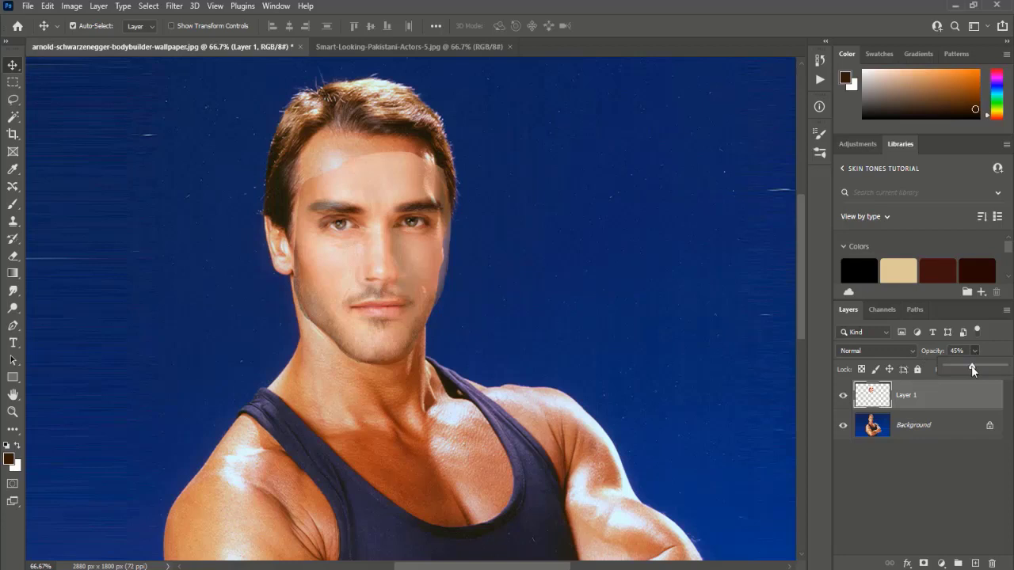
left_click_drag(973, 369, 1005, 366)
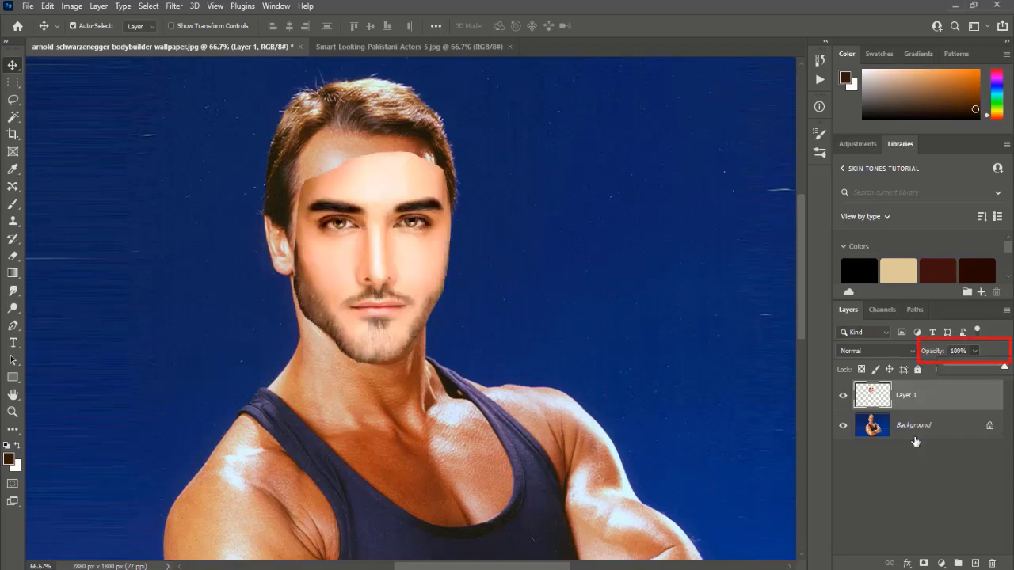
left_click(924, 563)
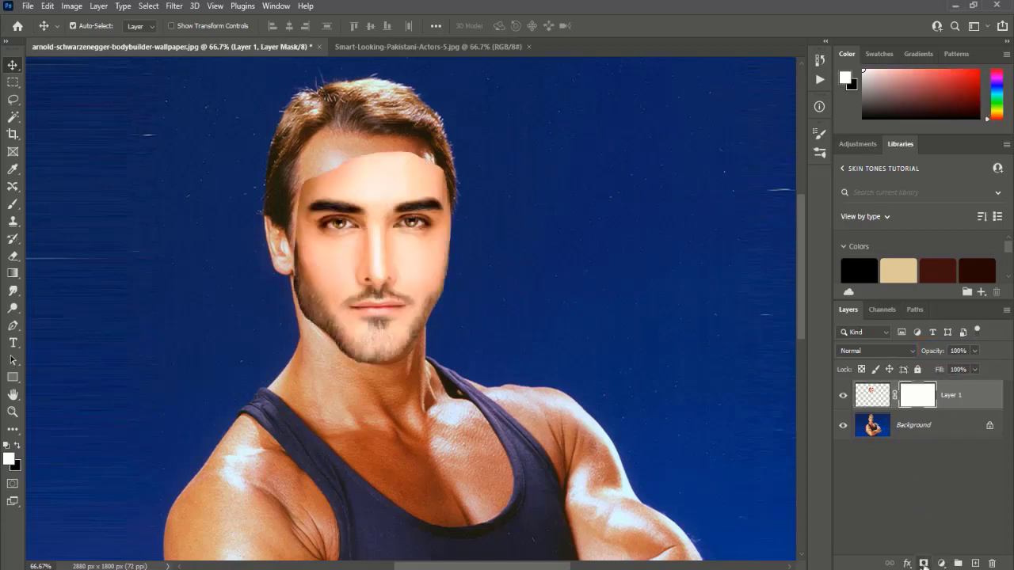
- Choose the Brush tool with a 70 px diameter and increase its hardness from a fully soft edge
left_click(13, 205)
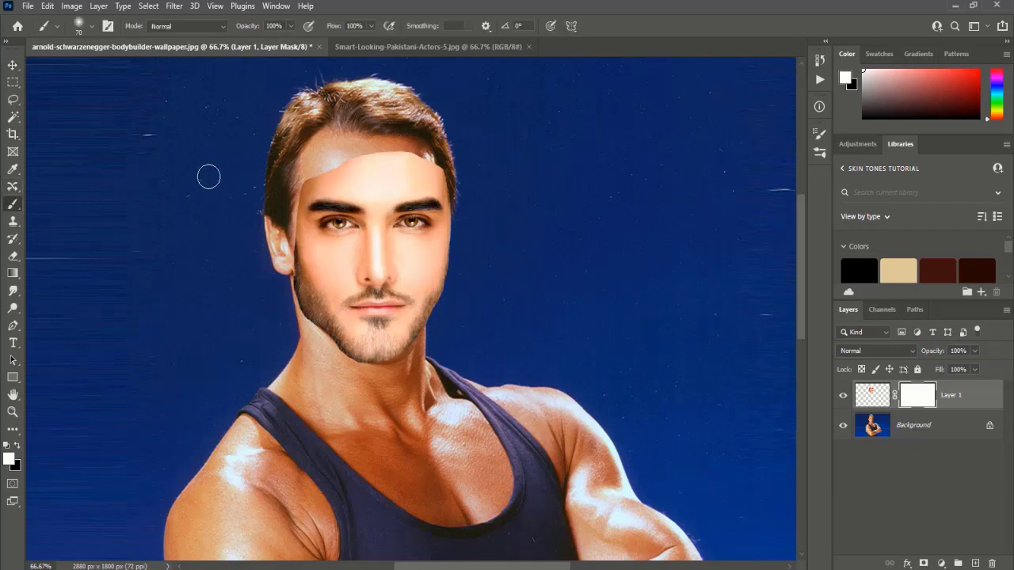
right_click(194, 253, "alt")
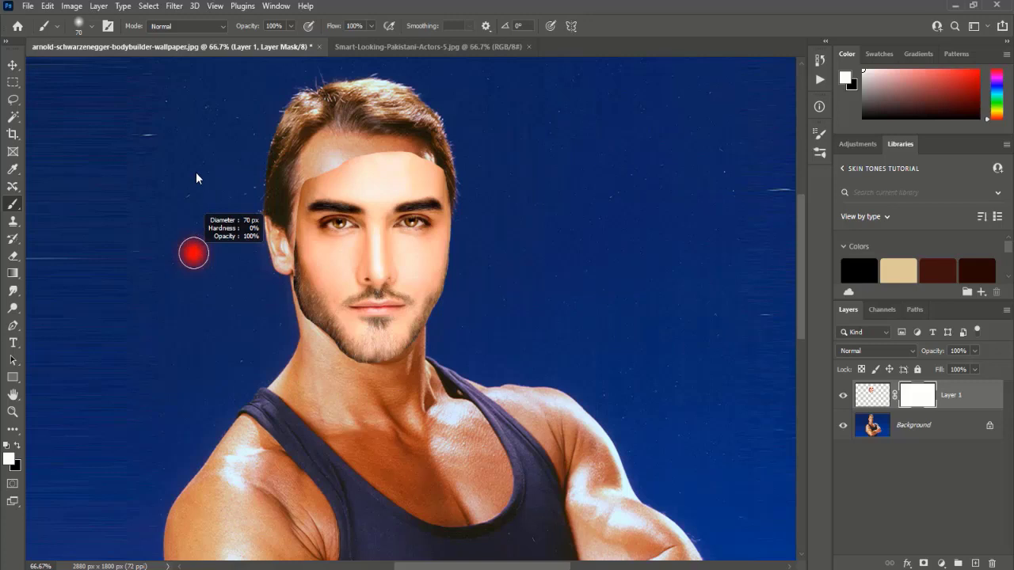
left_click_drag(196, 172, 196, 342)
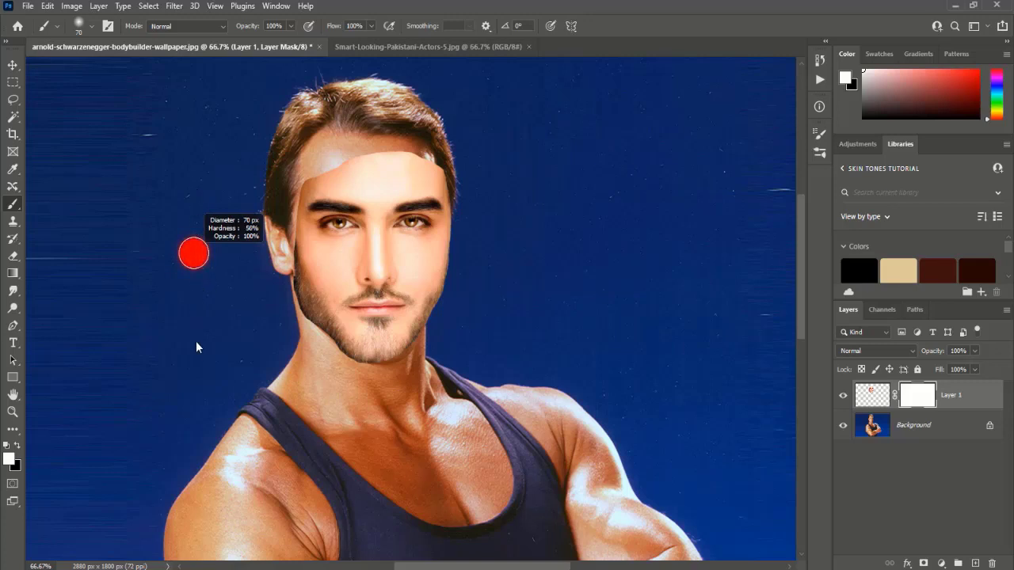
left_click_drag(191, 434, 190, 479)
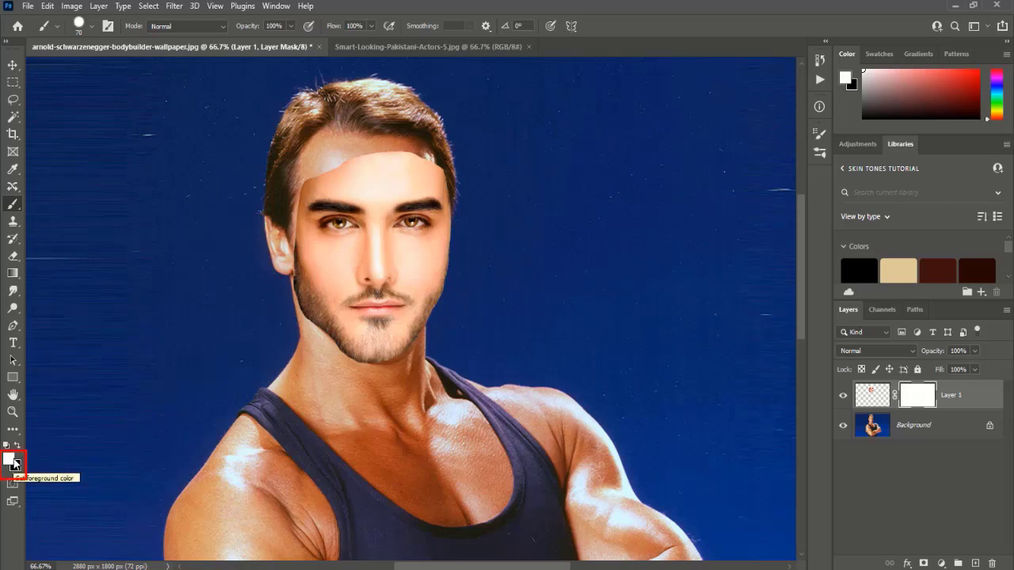
- Paint black on the layer mask around the pasted face's forehead, cheeks and jaw, keeping only the central facial features
key("x")
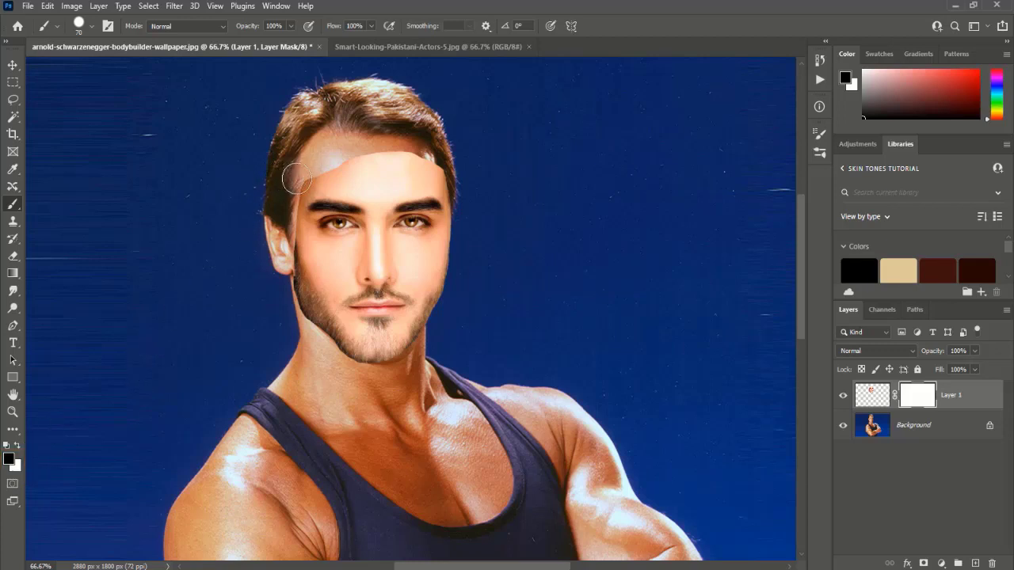
mouse_move(297, 180)
left_mouse_down()
mouse_move(381, 182)
mouse_move(437, 170)
mouse_move(364, 157)
mouse_move(293, 191)
mouse_move(295, 243)
mouse_move(320, 323)
mouse_move(348, 349)
mouse_move(382, 358)
mouse_move(328, 329)
mouse_move(315, 278)
mouse_move(294, 259)
mouse_move(315, 306)
mouse_move(364, 367)
mouse_move(391, 361)
mouse_move(436, 310)
mouse_move(457, 209)
mouse_move(423, 171)
mouse_move(391, 181)
mouse_move(317, 171)
left_mouse_up()
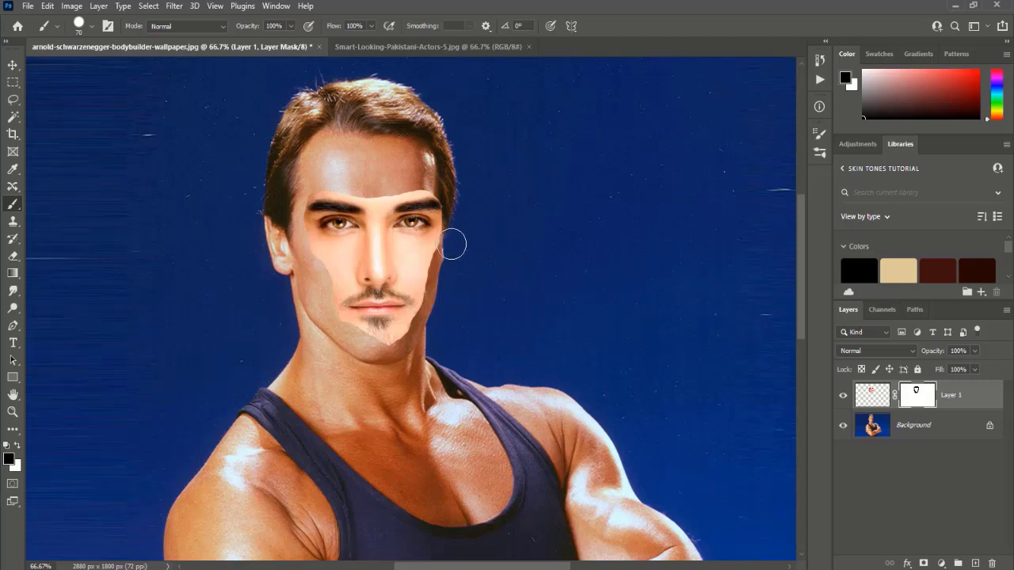
- Finish masking the pasted face's image-right cheek and chin edge in black, and apply the layer mask to Layer 1
mouse_move(442, 263)
left_mouse_down()
mouse_move(431, 331)
mouse_move(378, 359)
left_mouse_up()
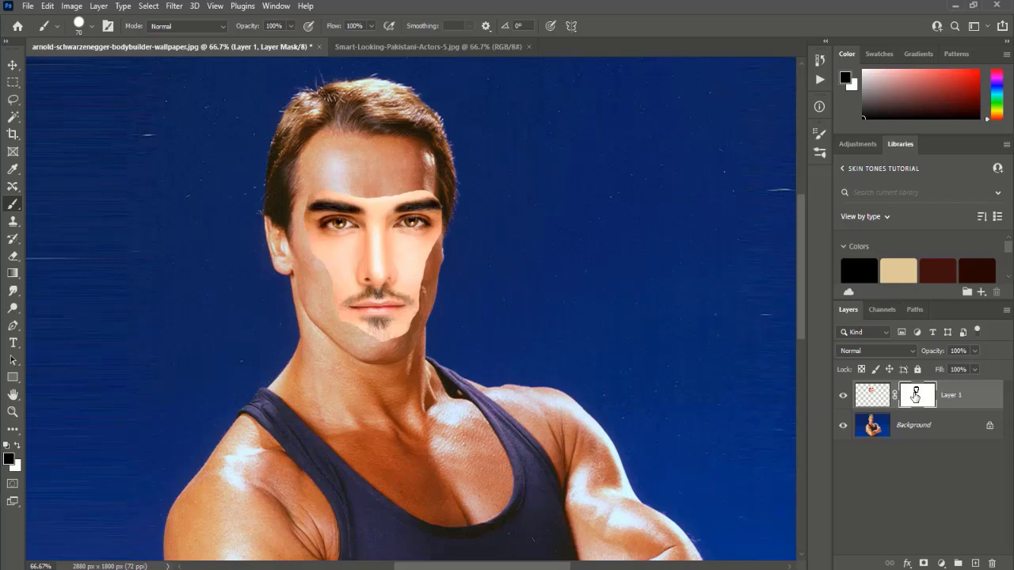
right_click(916, 396)
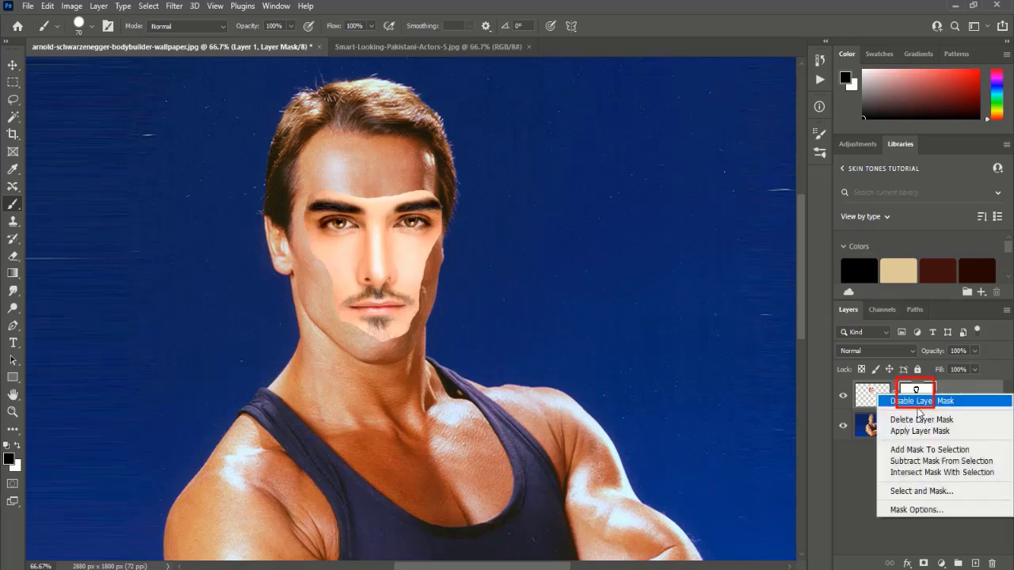
left_click(967, 433)
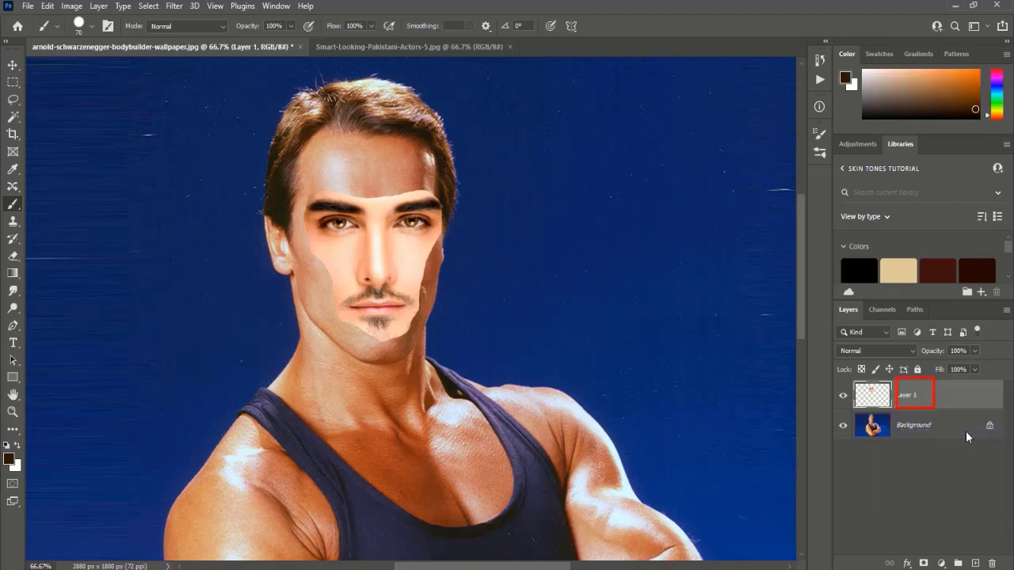
- Duplicate the Background layer, and load Layer 1's outline as a selection contracted by 5 pixels
left_click(914, 427)
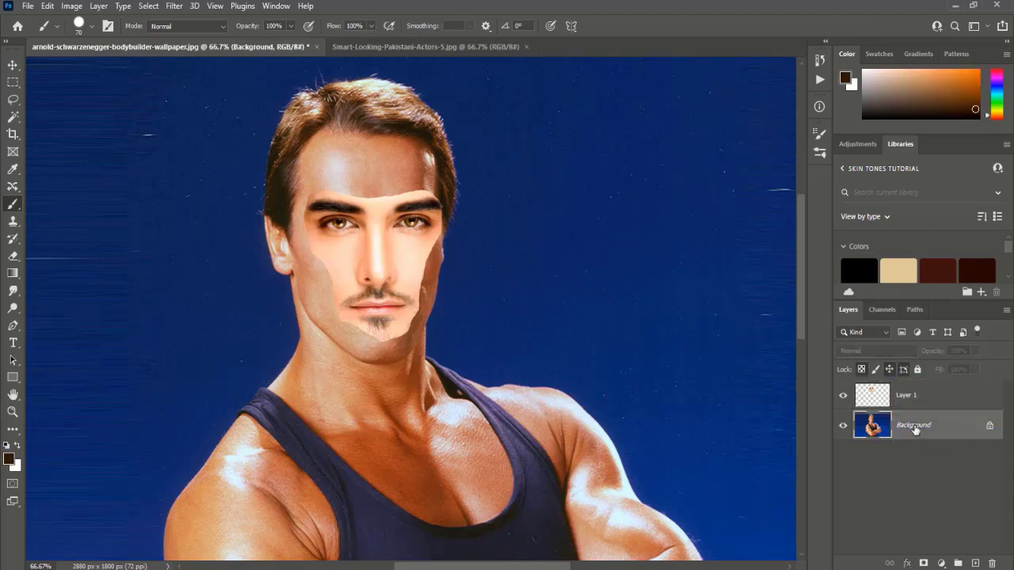
key("ctrl+j")
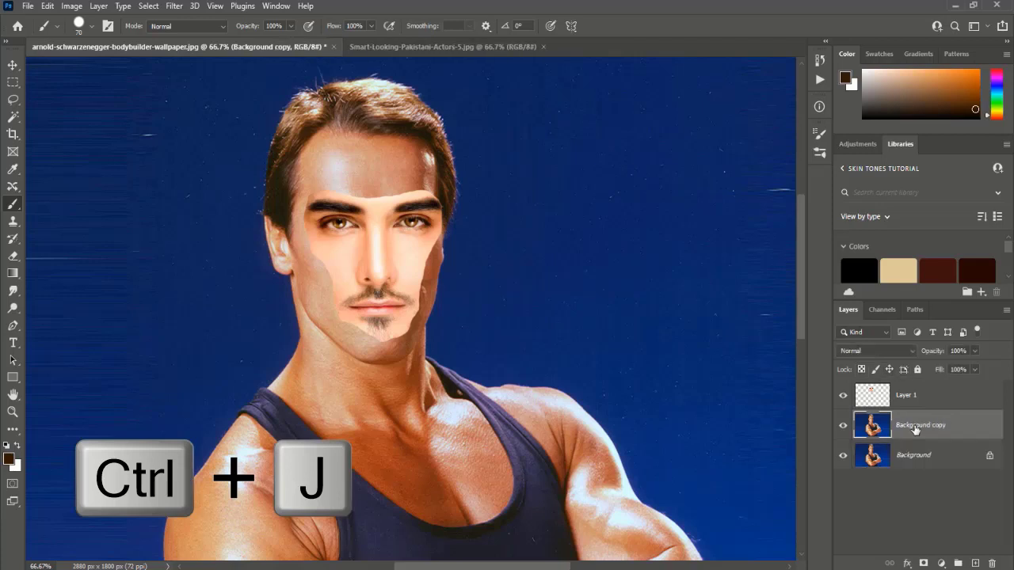
left_click(870, 400)
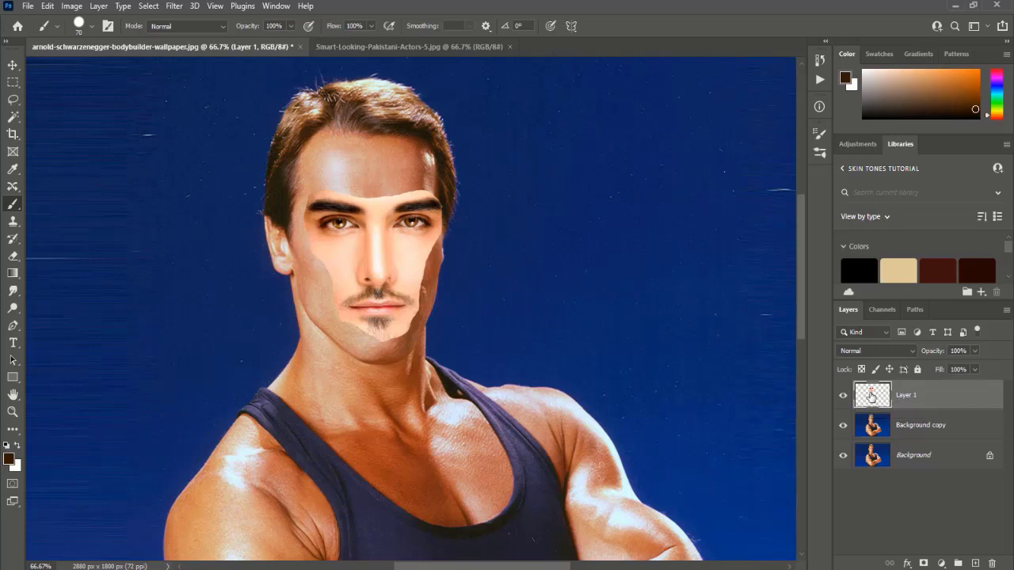
left_click(872, 394, "ctrl")
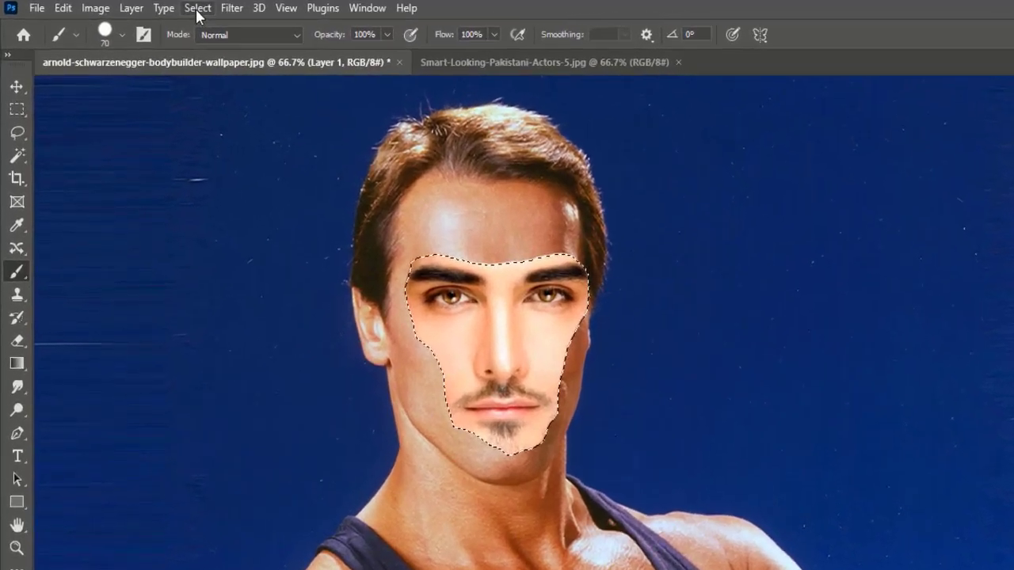
left_click(197, 11)
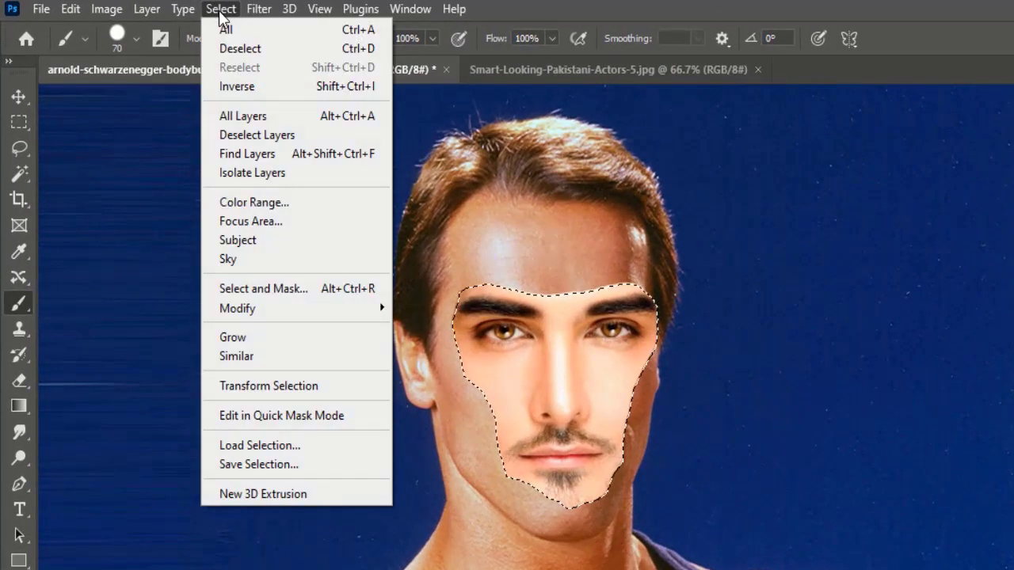
mouse_move(249, 309)
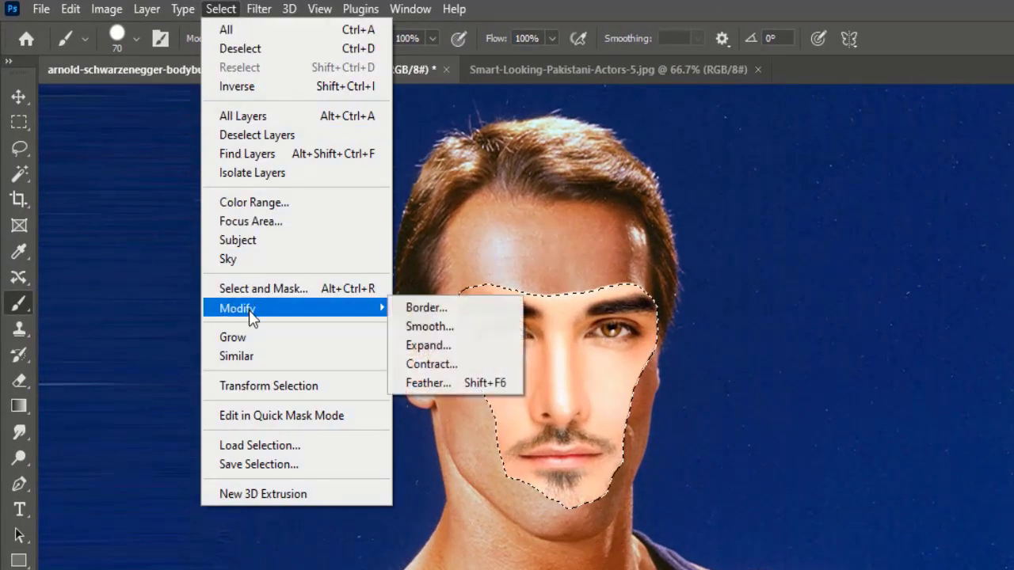
left_click(444, 369)
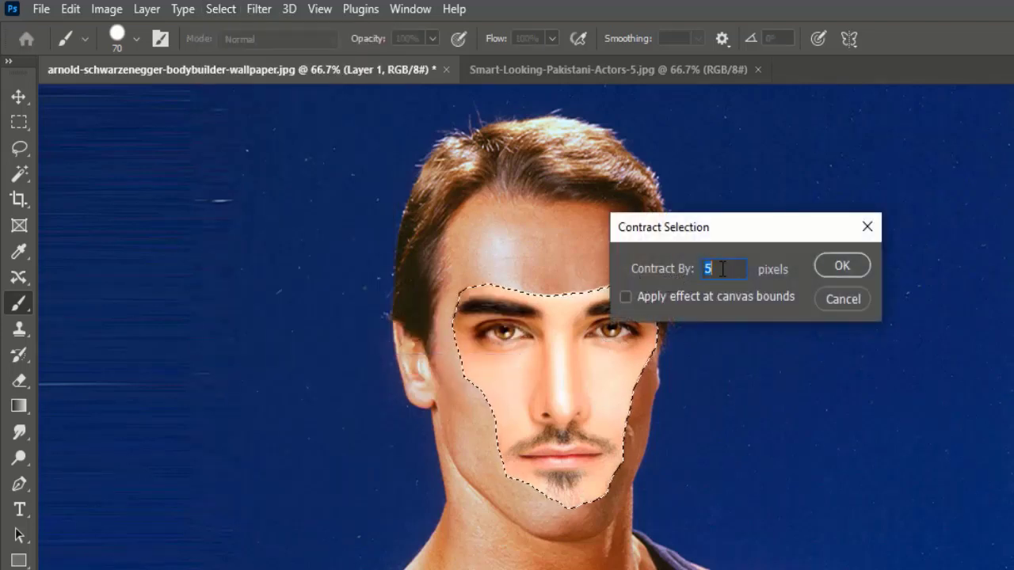
left_click(855, 268)
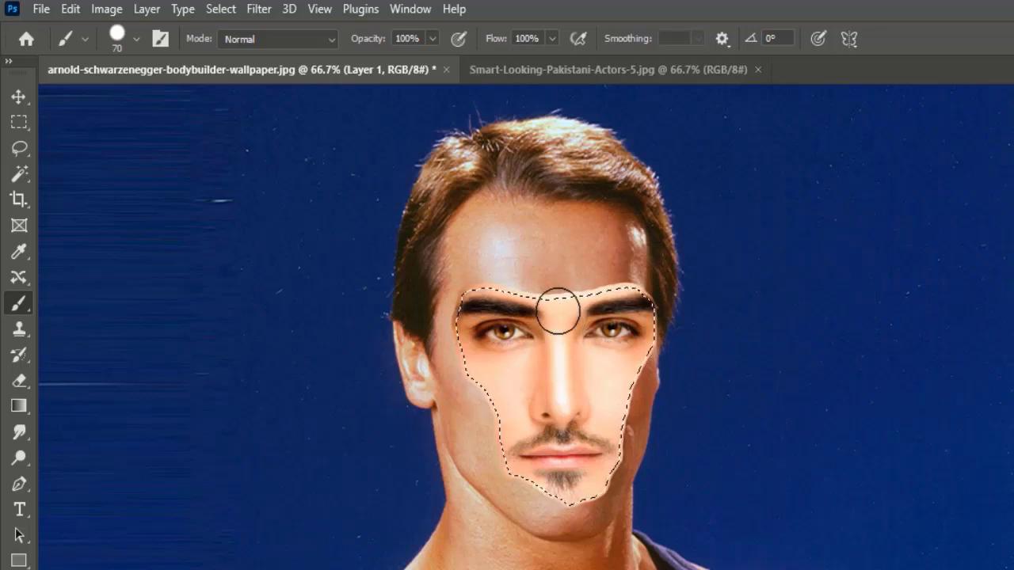
- Delete the selected face area from the Background copy layer, with Layer 1 and Background hidden, and clear the selection
key("v")
key("ctrl+plus")
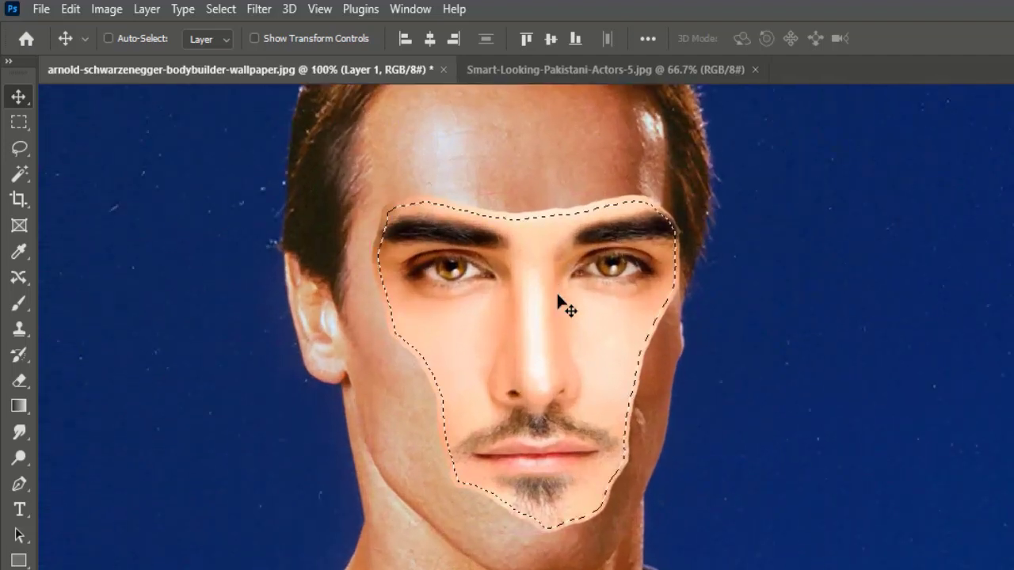
key("ctrl")
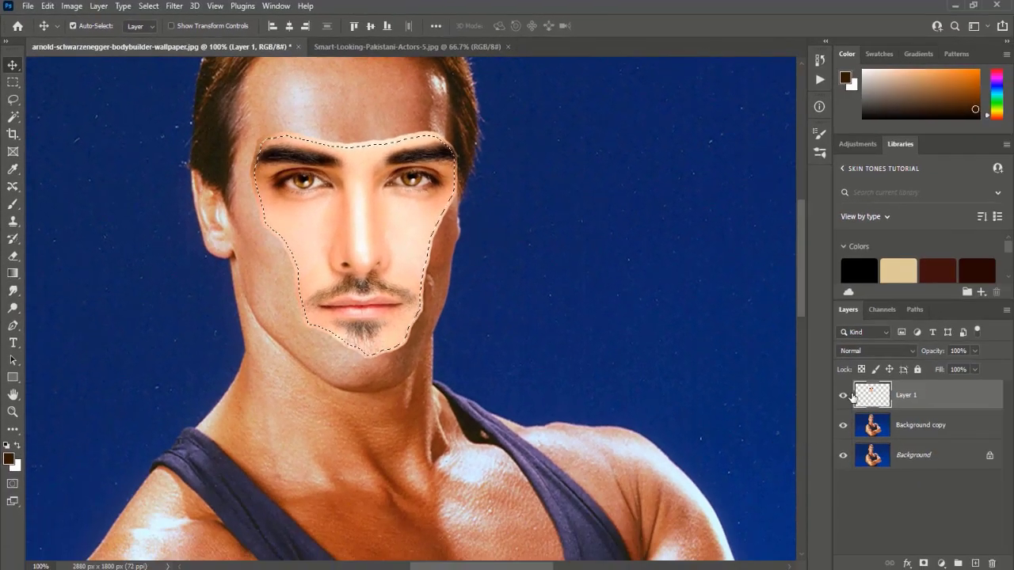
left_click(843, 395)
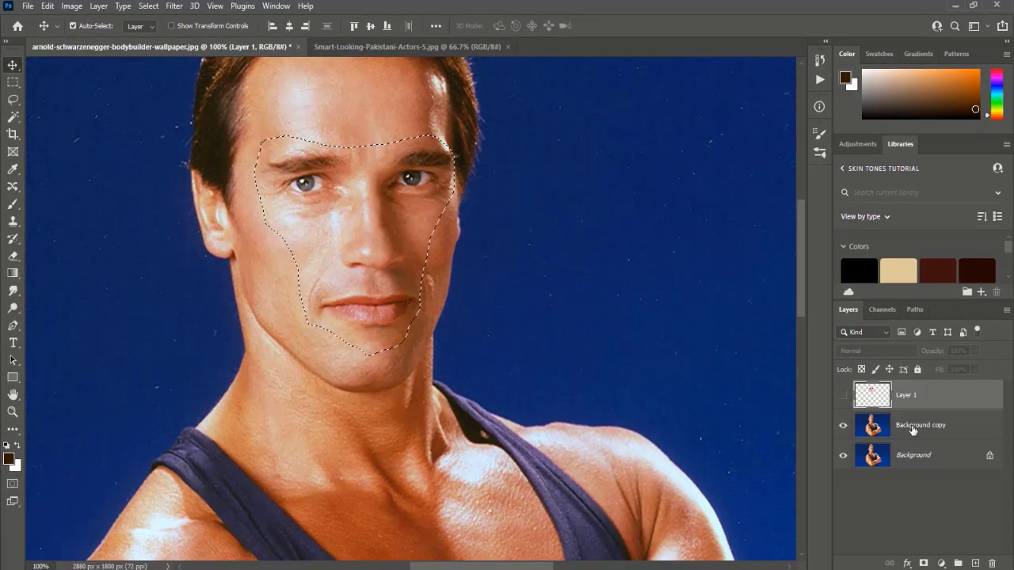
left_click(884, 427)
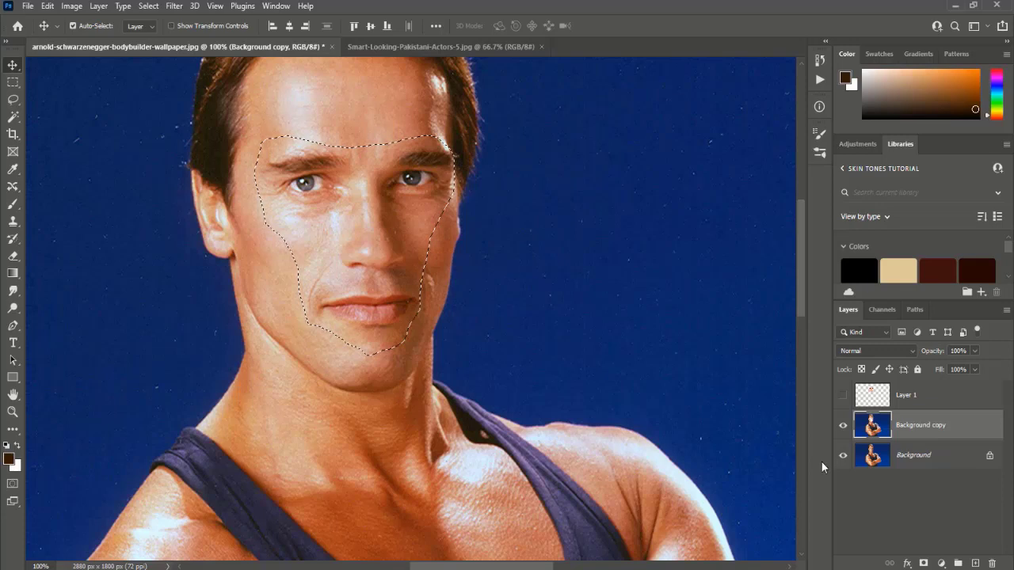
left_click(843, 456)
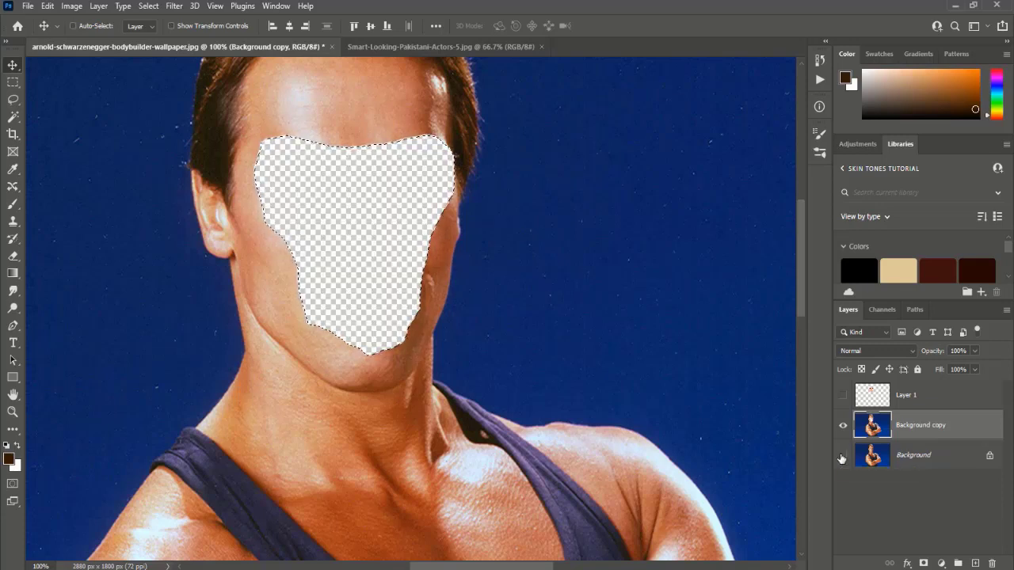
key("ctrl+d")
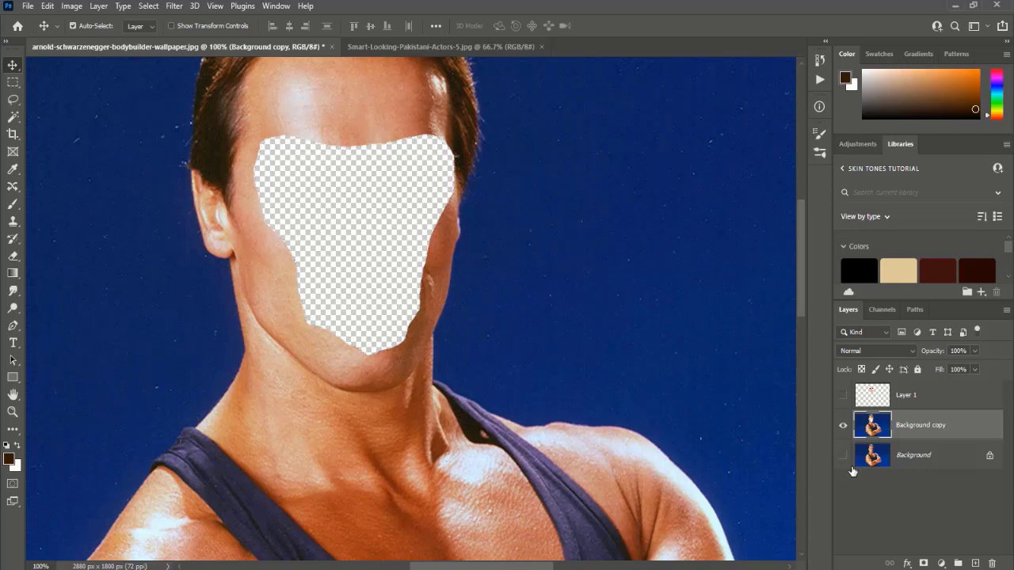
- Show the Background and Layer 1 again, and compare Layer 1 and Background copy by switching their visibility off and on
left_click(843, 456)
left_click(843, 395)
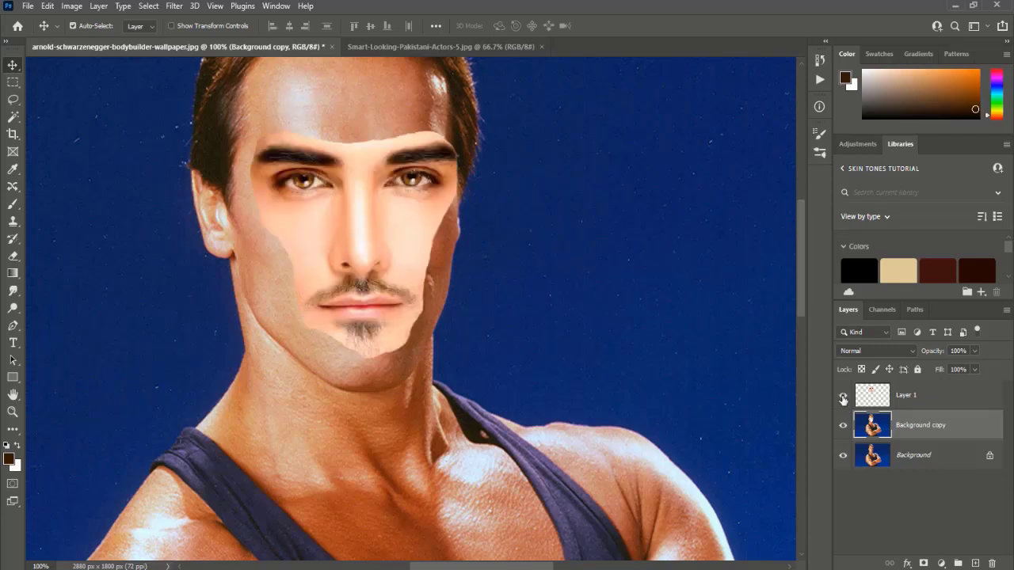
left_click(902, 397)
left_click(844, 427)
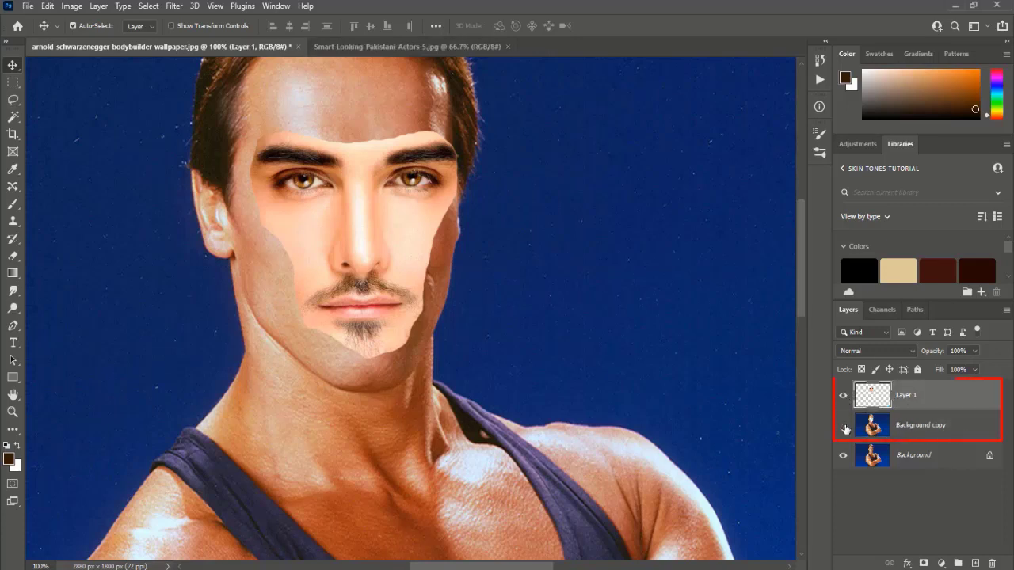
left_click(844, 396)
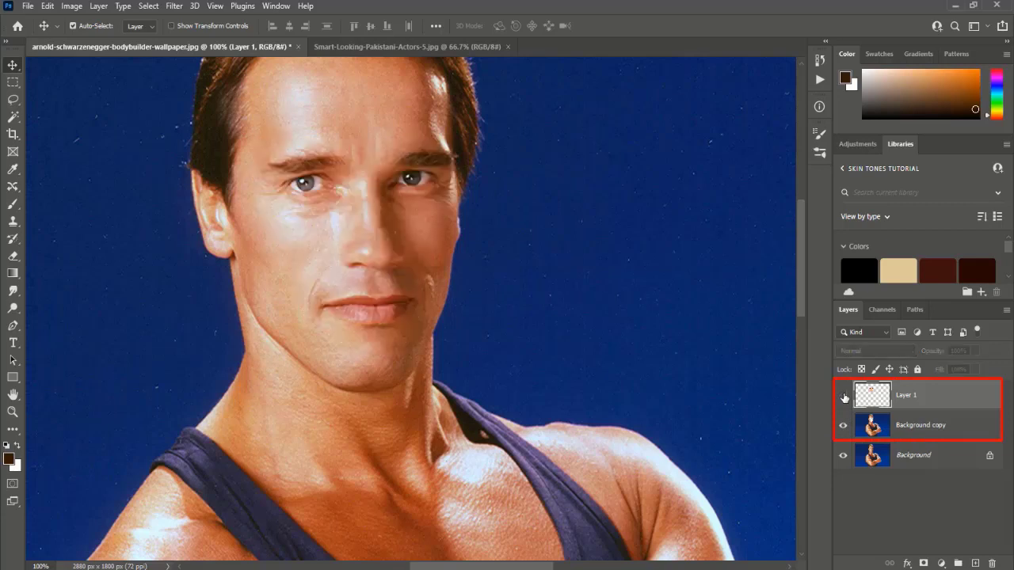
left_click(844, 397)
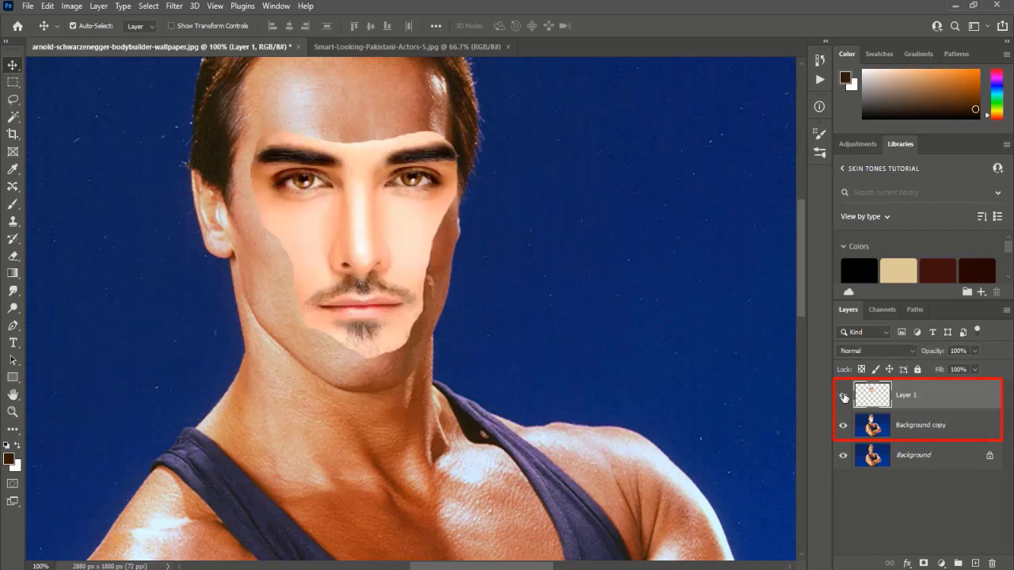
- Auto-blend Layer 1 and Background copy with the Panorama method, Seamless Tones and Colors, and Content Aware Fill Transparent Areas
left_click(921, 426, "ctrl")
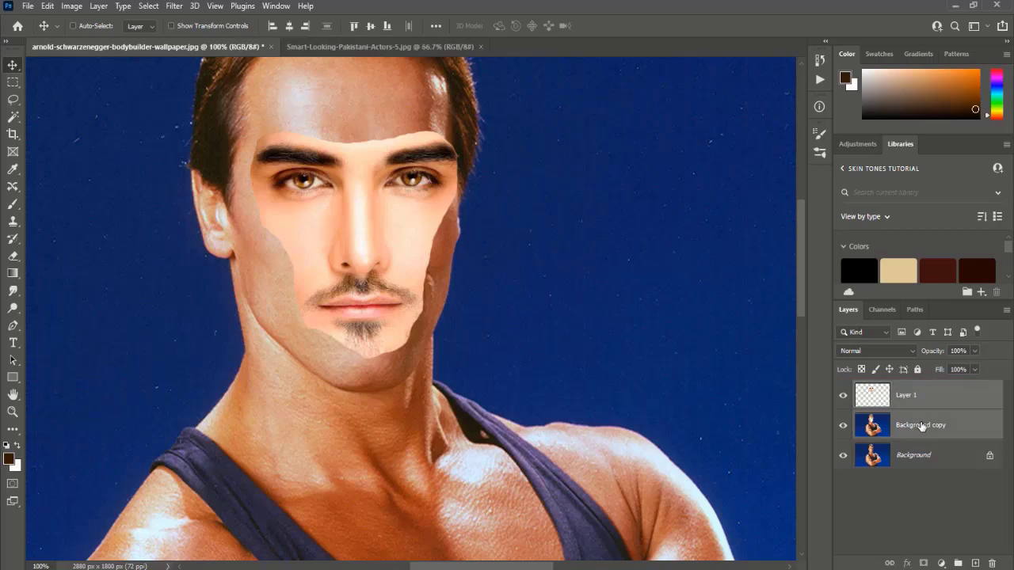
left_click(47, 6)
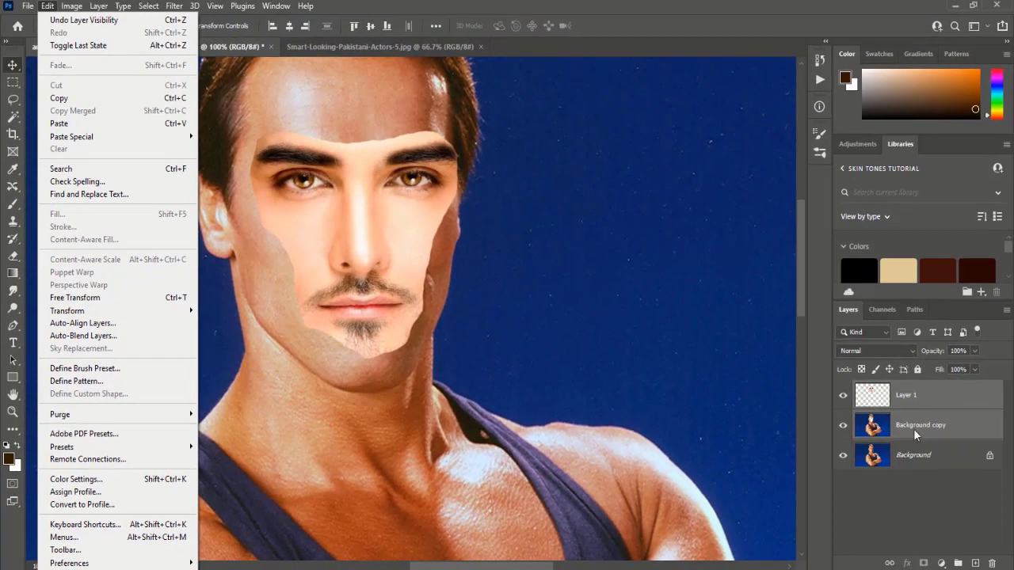
left_click(128, 336)
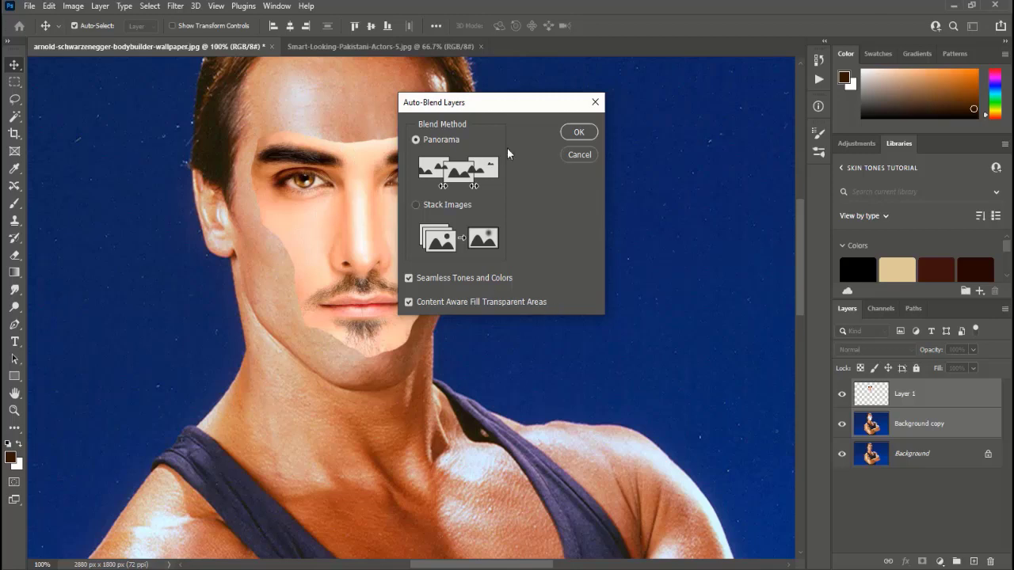
left_click(577, 133)
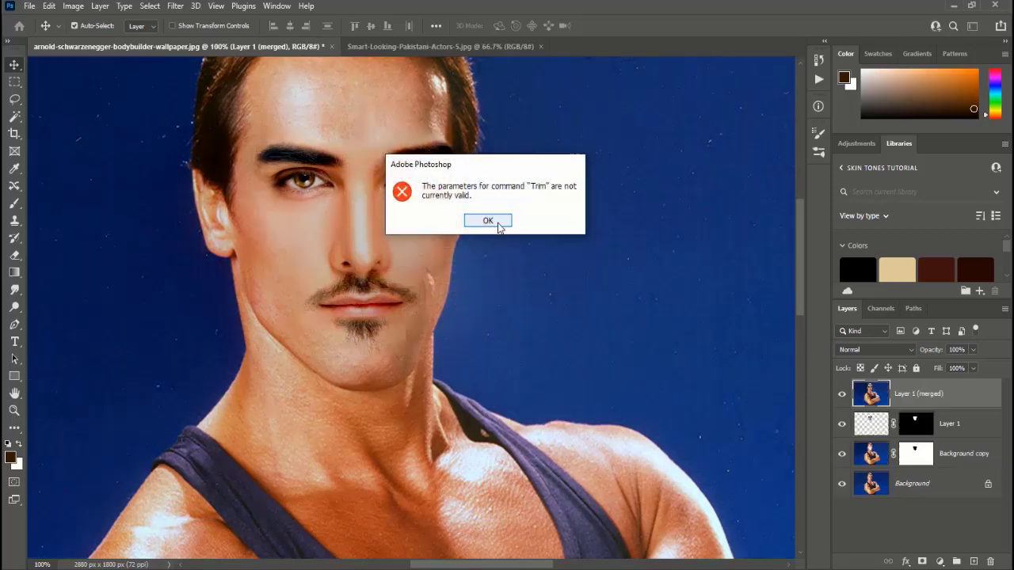
left_click(488, 221)
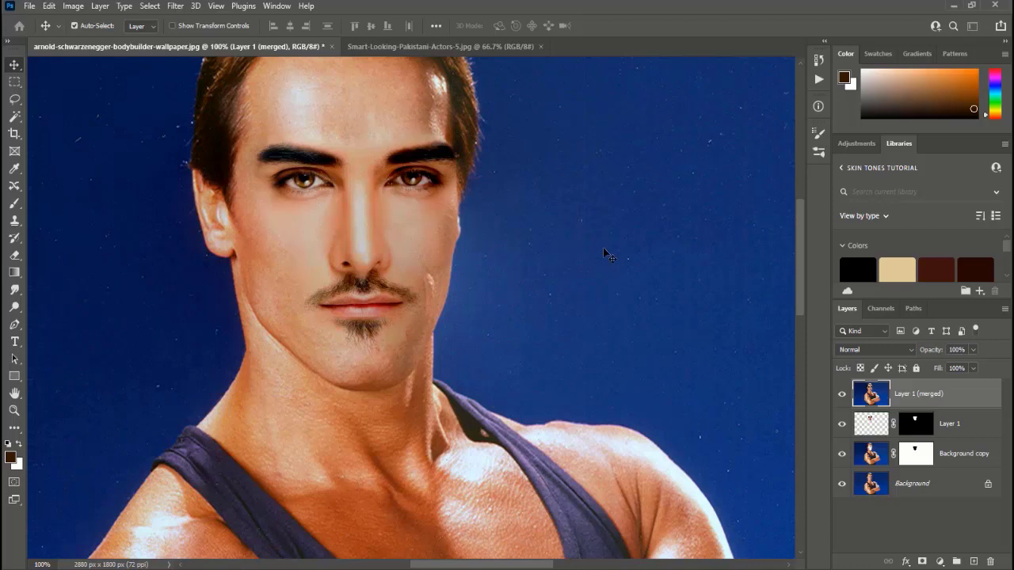
- Add a Curves adjustment above the merged layer and pull the RGB curve down slightly at the forehead's tone using on-image adjustment
key("ctrl")
key("ctrl+minus")
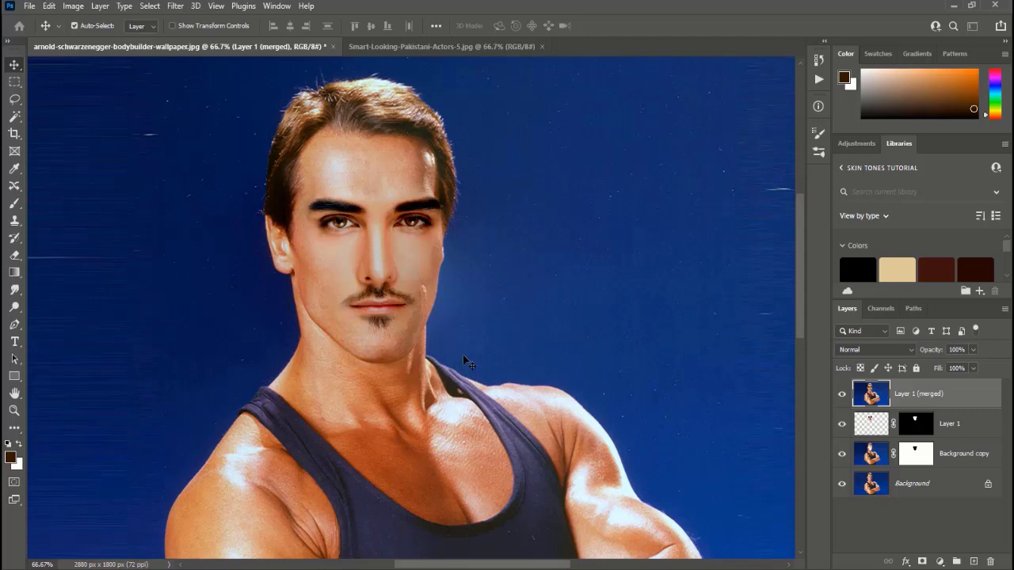
scroll(468, 362, "down", 2)
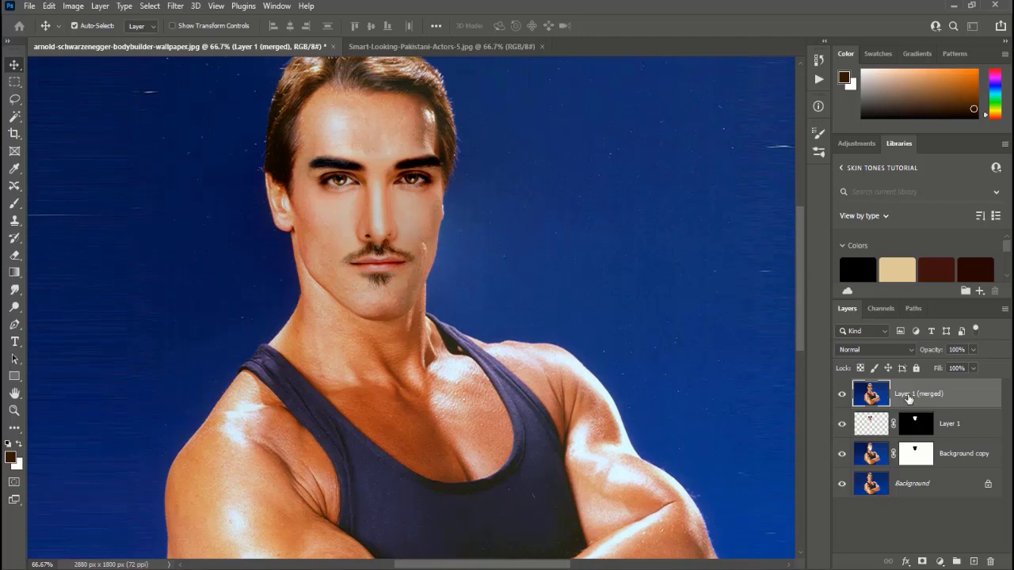
left_click(940, 562)
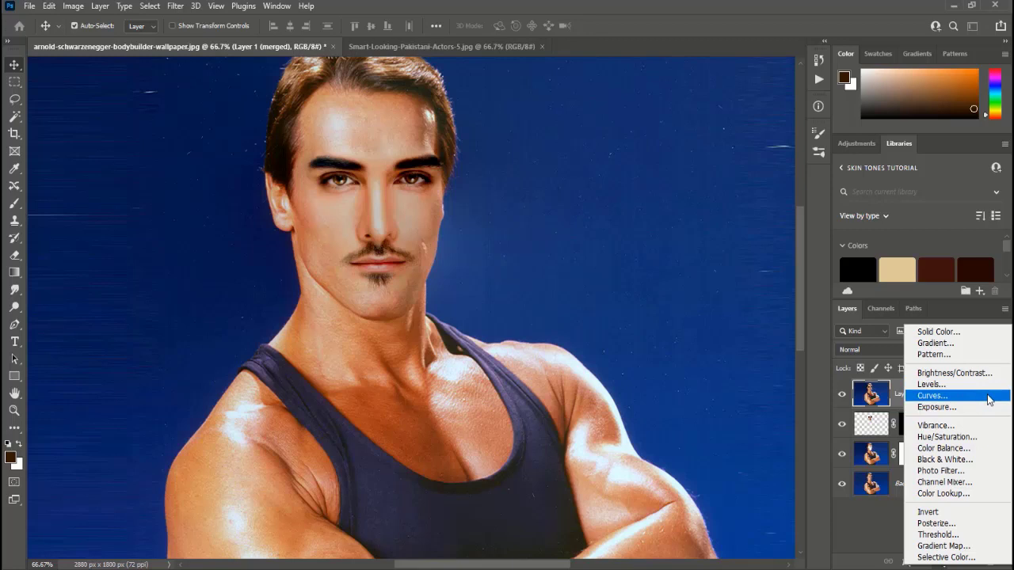
left_click(932, 395)
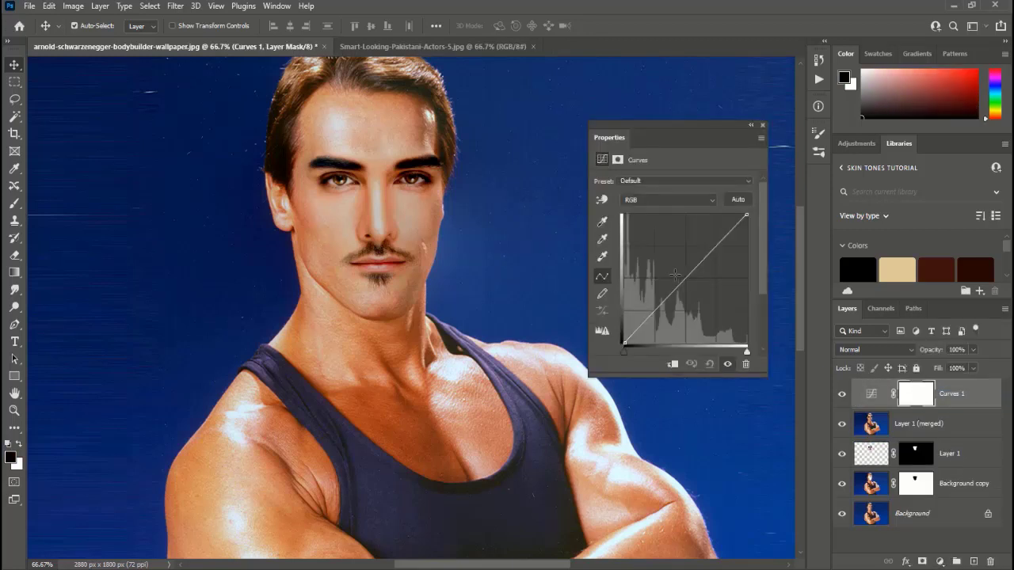
left_click(603, 202)
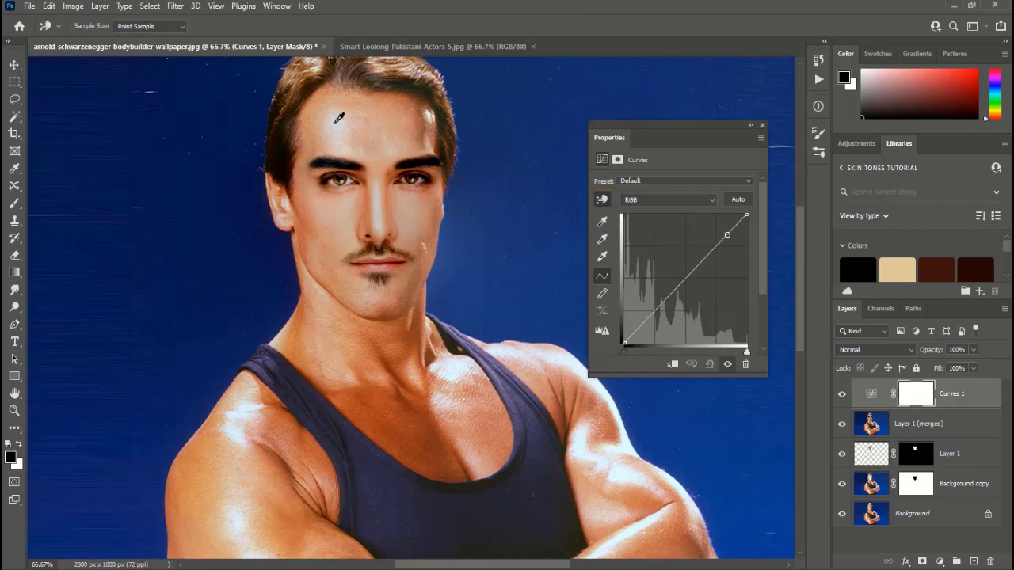
left_click(339, 118)
left_click_drag(339, 118, 339, 131)
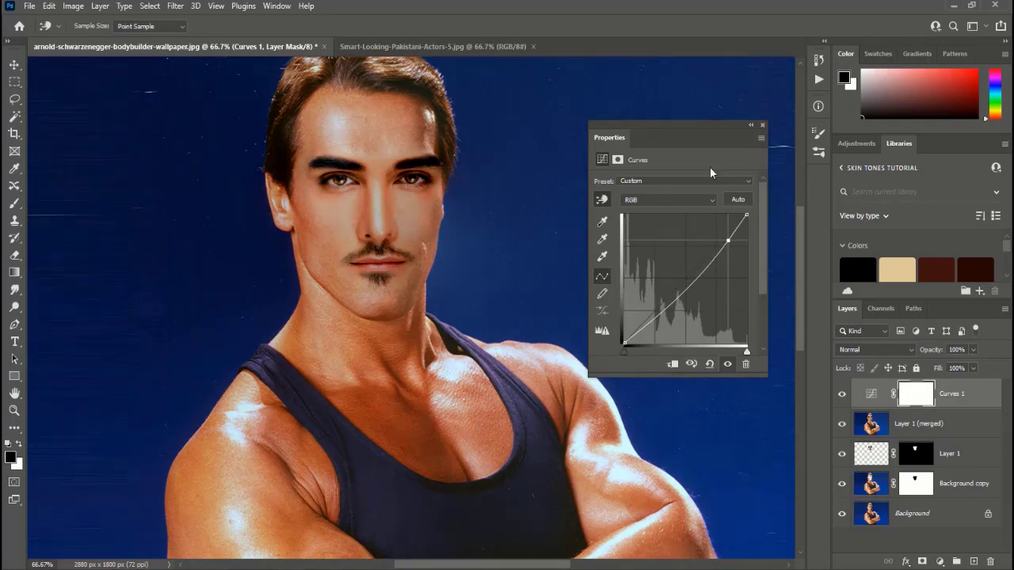
left_click(763, 126)
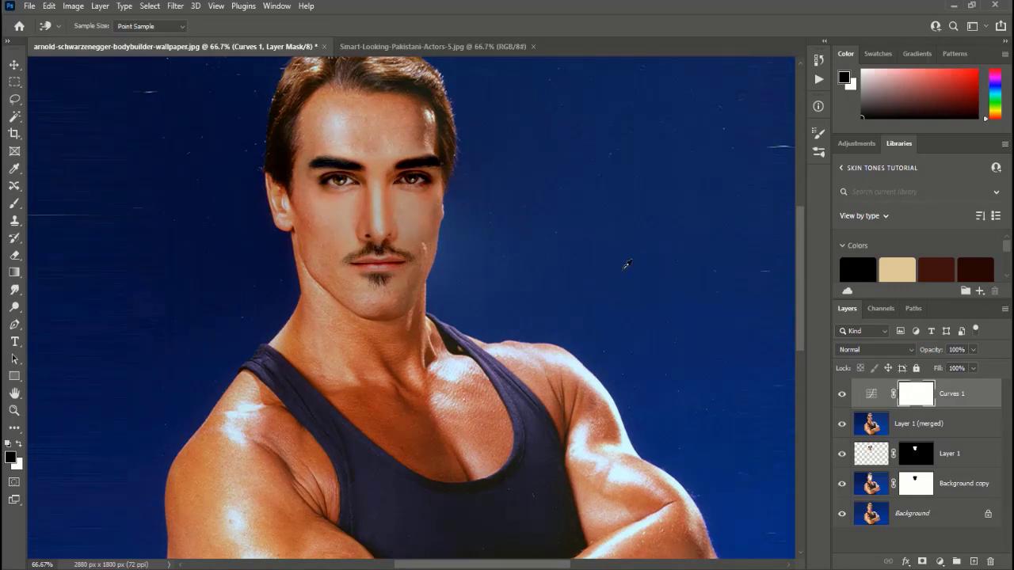
scroll(627, 265, "down", 3)
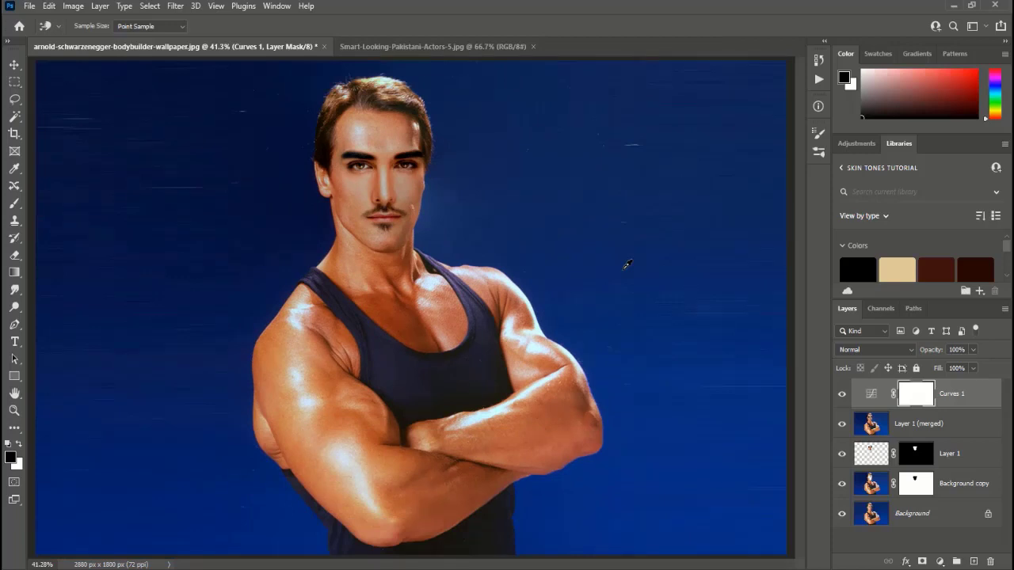
scroll(627, 265, "up", 1)
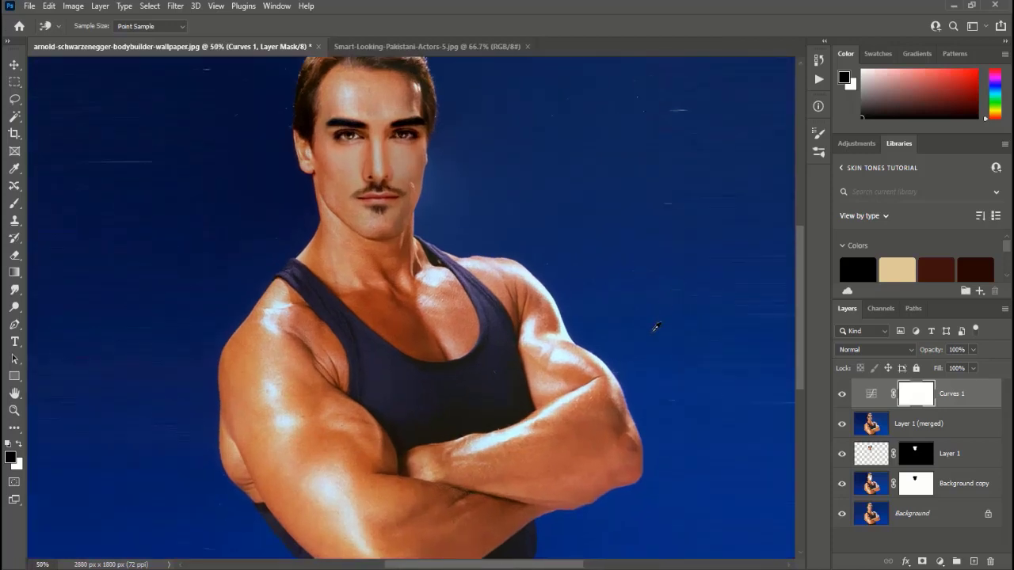
- Add a Color Lookup adjustment above Curves 1 with the Candlelight.CUBE 3D LUT and reduce its opacity to 50%
left_click_drag(479, 184, 492, 264)
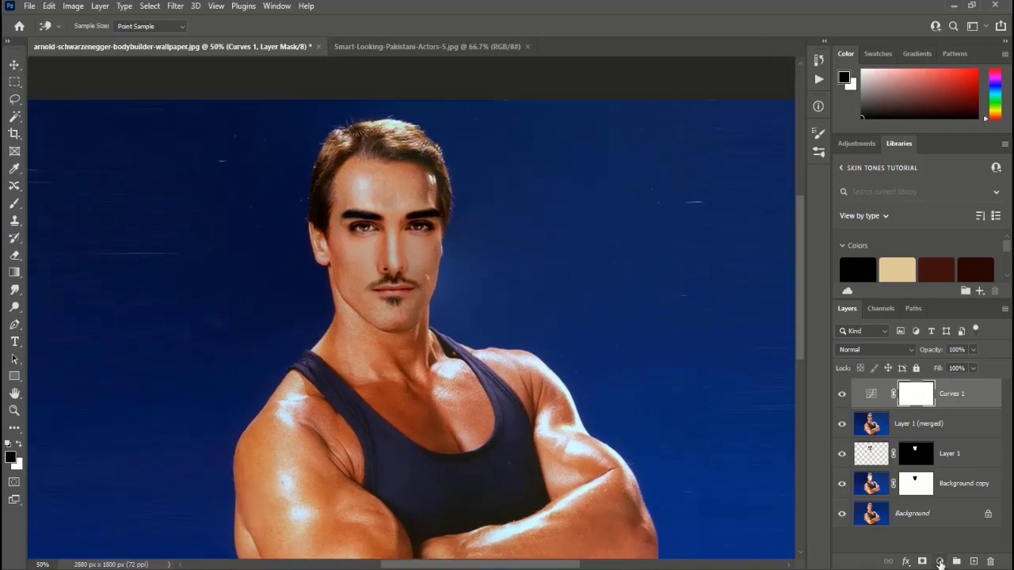
left_click(939, 562)
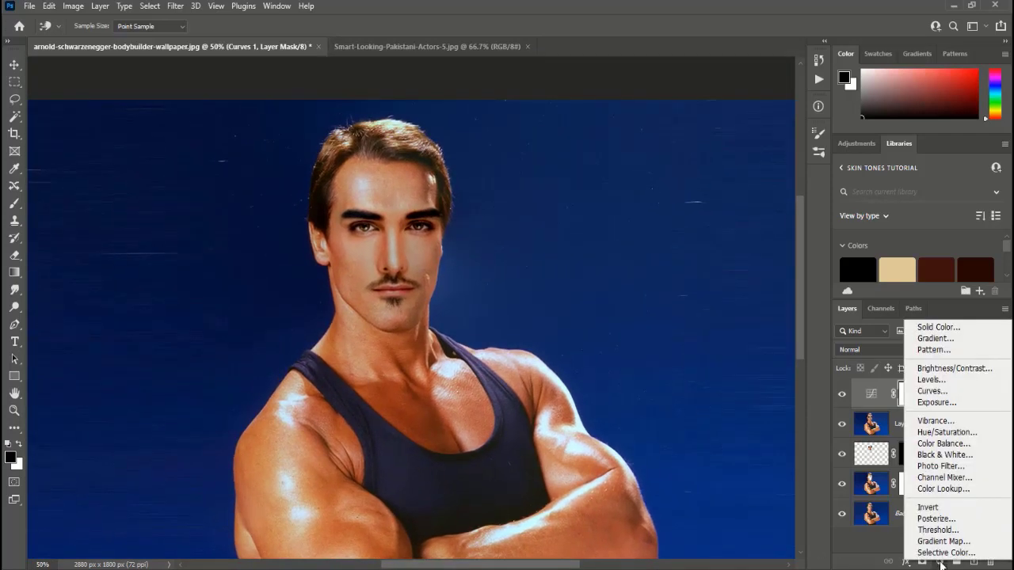
left_click(943, 489)
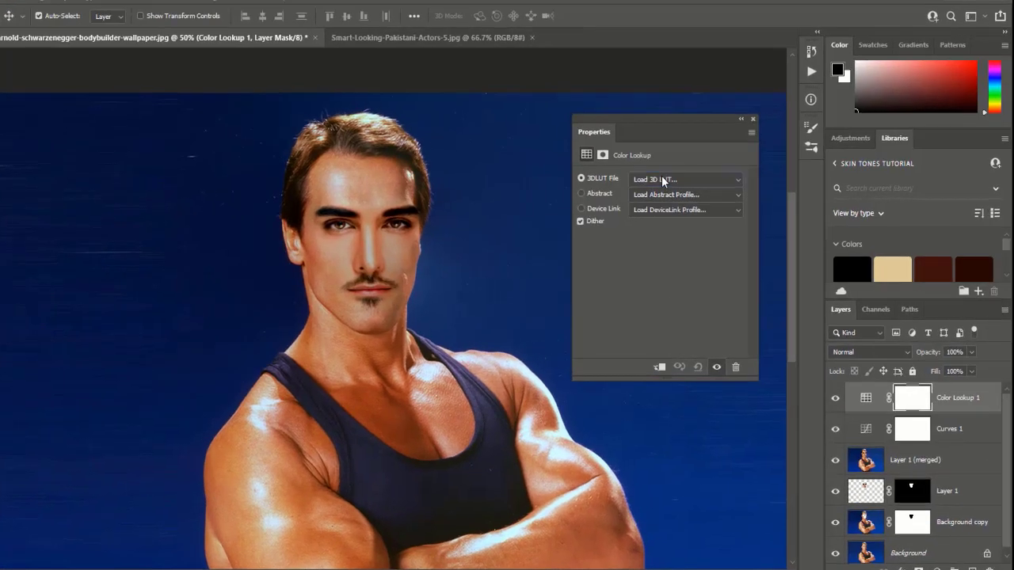
left_click(676, 181)
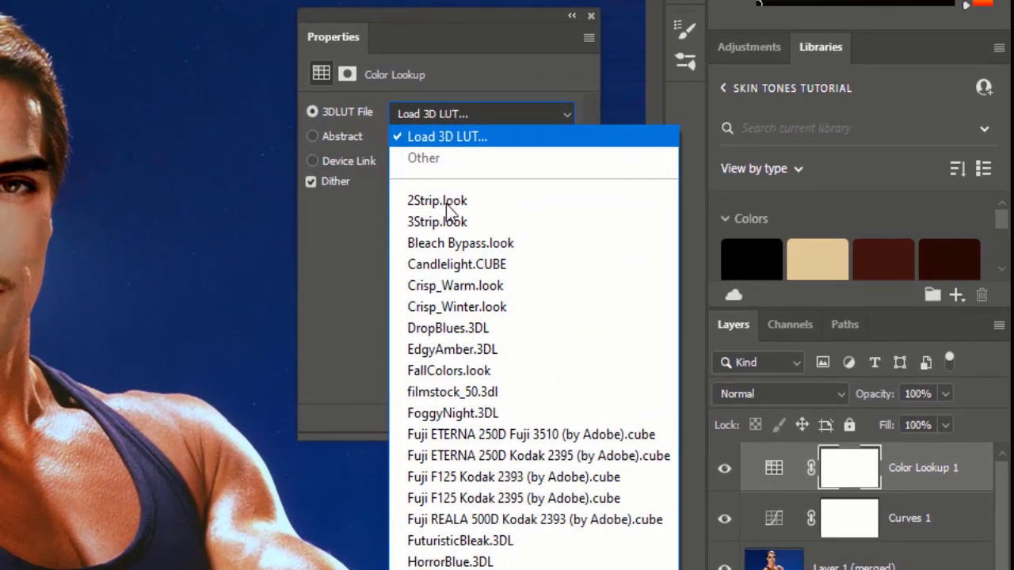
left_click(545, 262)
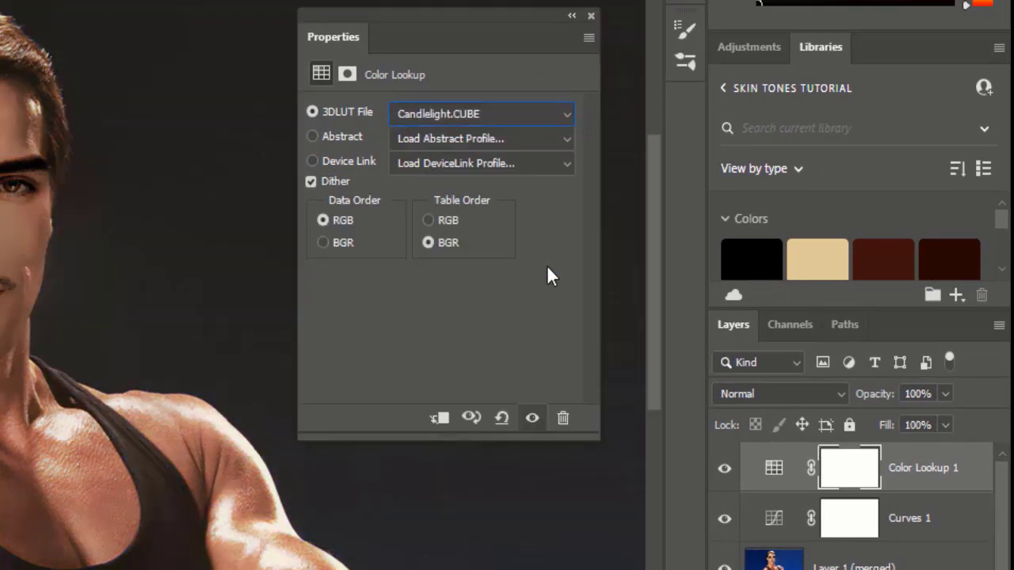
left_click(944, 396)
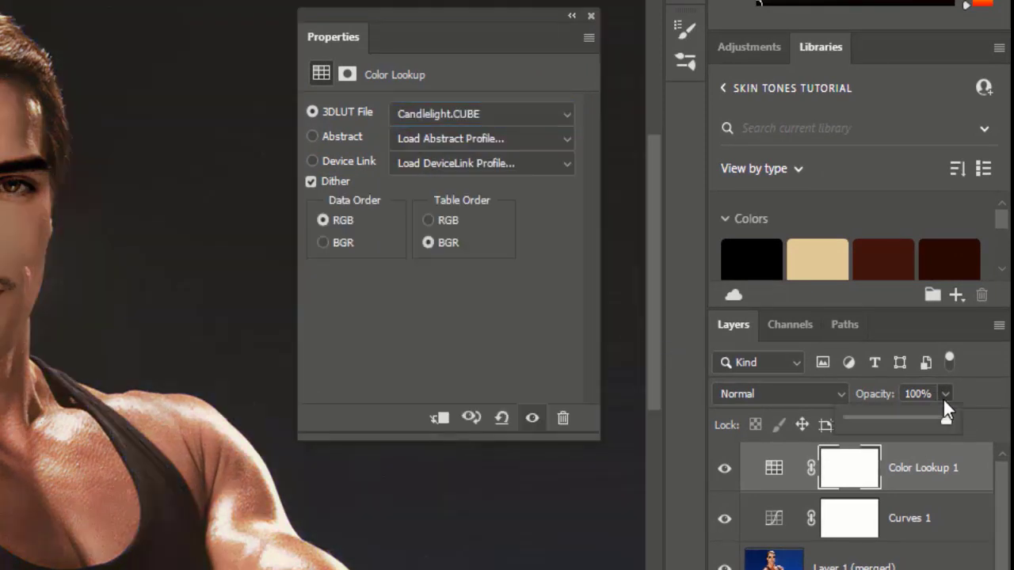
left_click(898, 420)
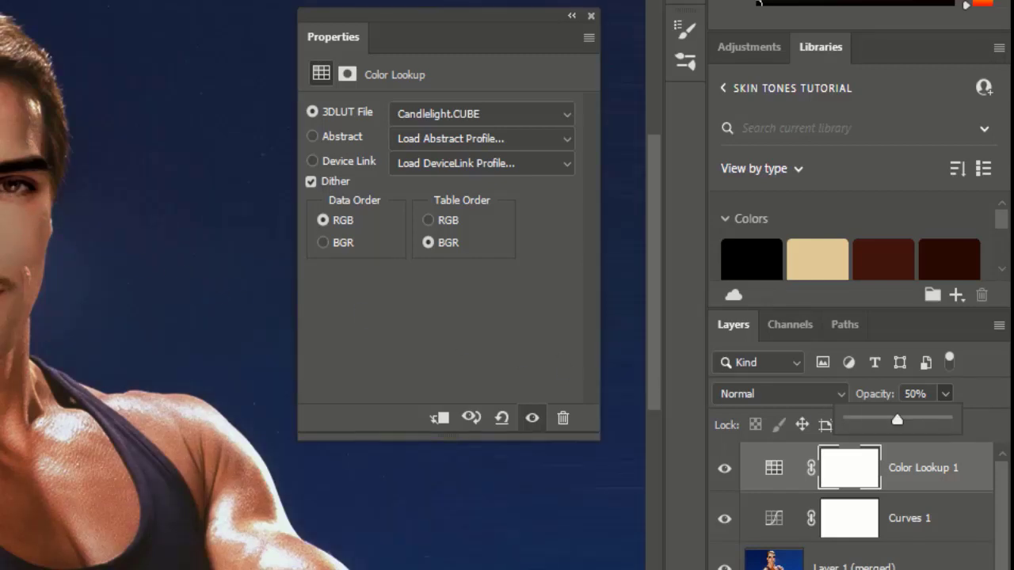
- Switch the Color Lookup adjustment's 3D LUT to FallColors.look and close its settings
left_click(450, 115)
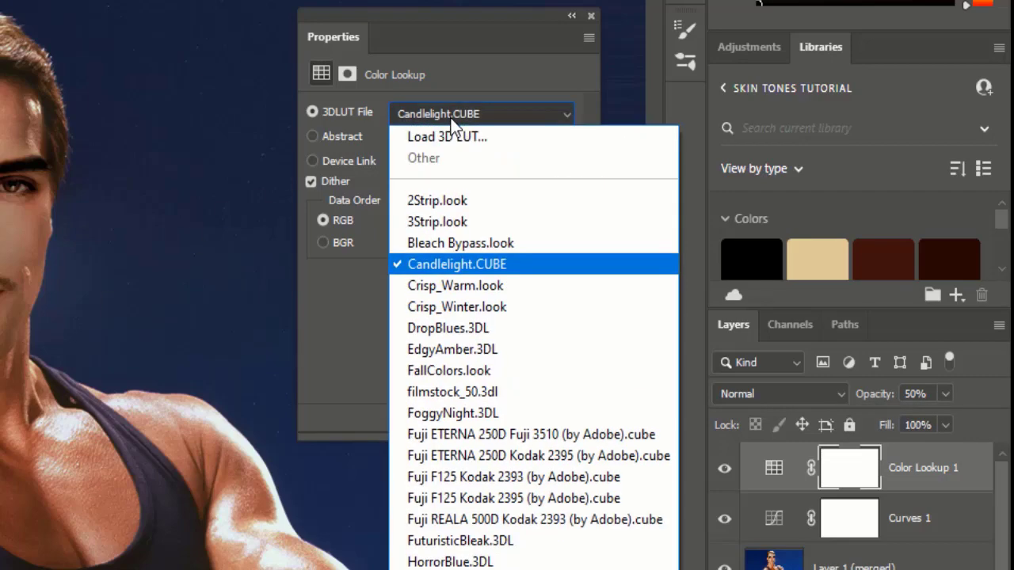
left_click(479, 372)
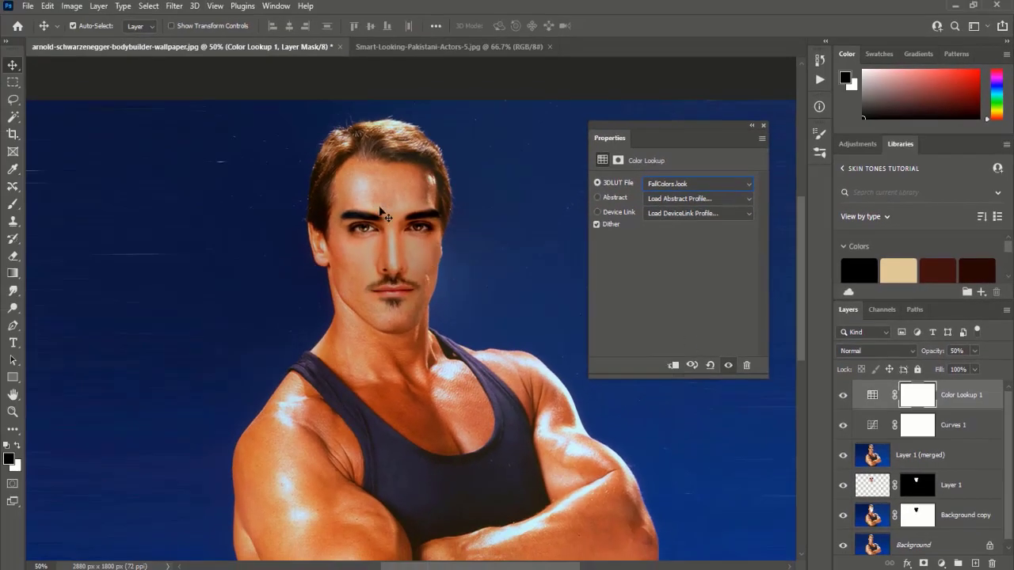
left_click(763, 127)
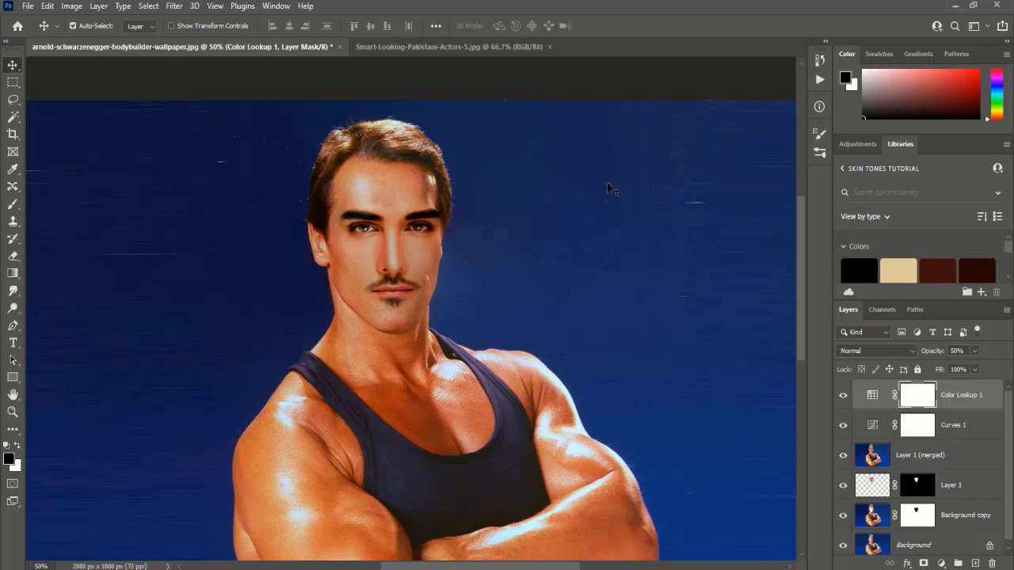
- Examine the swapped face up close, checking the forehead, eyes, jaw and neck for blending and skin tone, and undo any accidental layer move
key("ctrl+plus")
key("ctrl+plus")
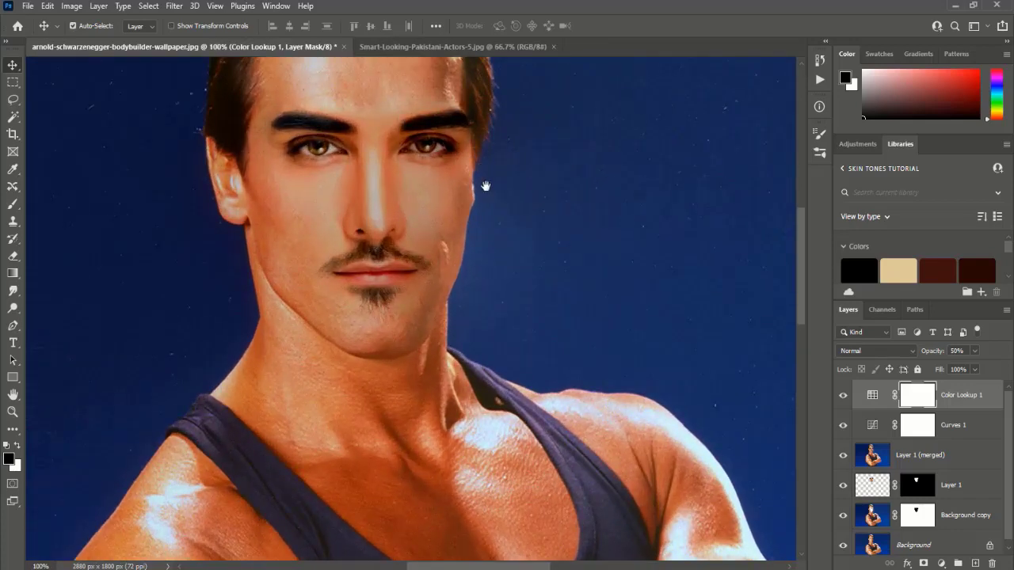
left_click_drag(484, 188, 521, 288)
key("ctrl+plus")
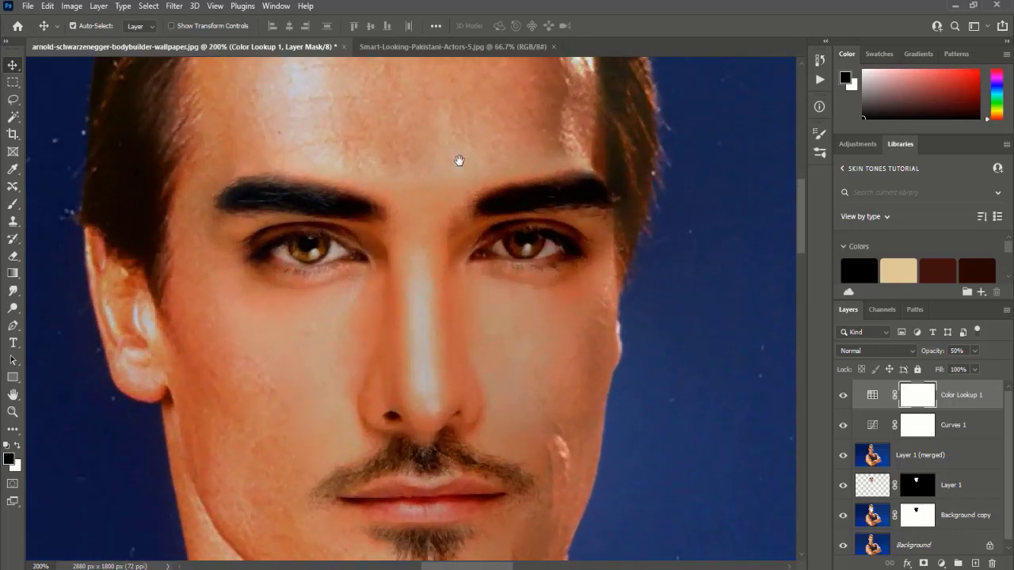
left_click_drag(460, 158, 481, 294)
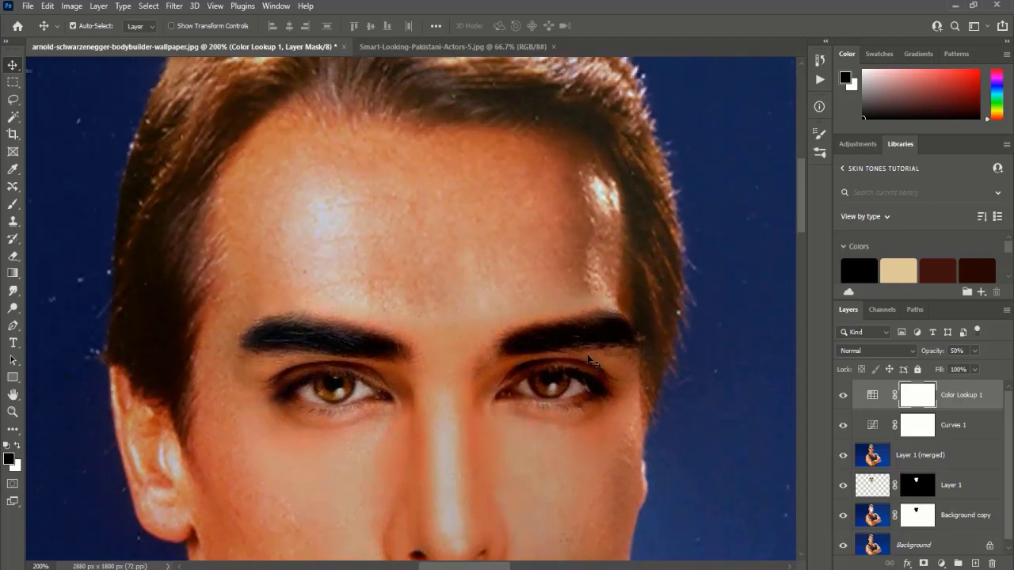
scroll(590, 361, "down", 5)
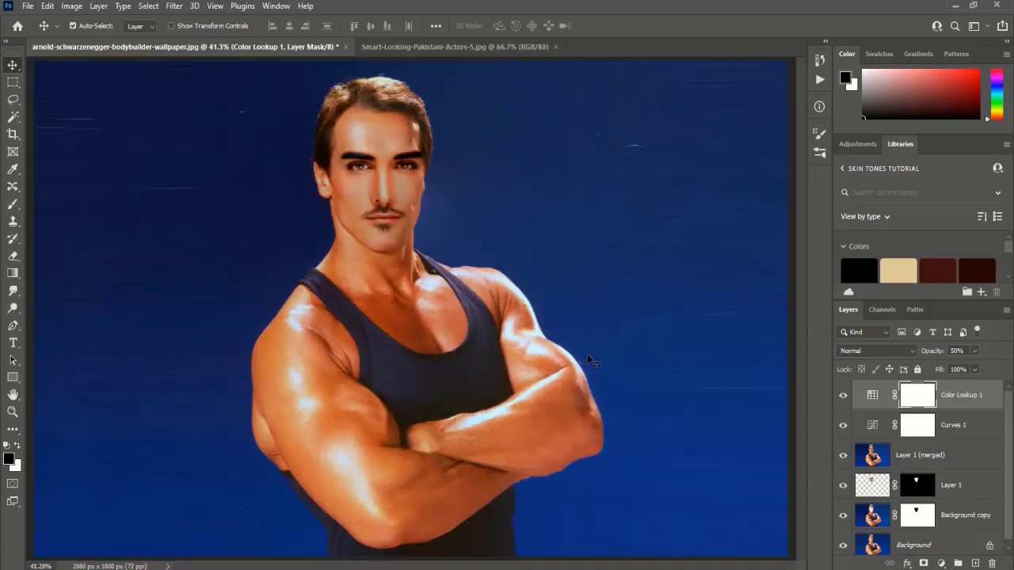
key("ctrl+1")
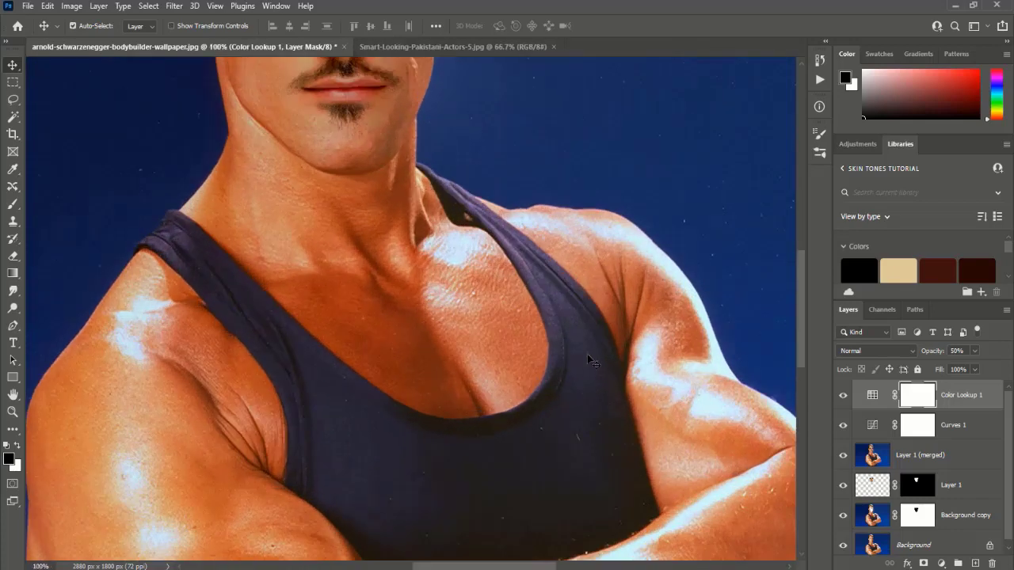
left_click_drag(539, 110, 548, 486)
left_click_drag(500, 297, 515, 374)
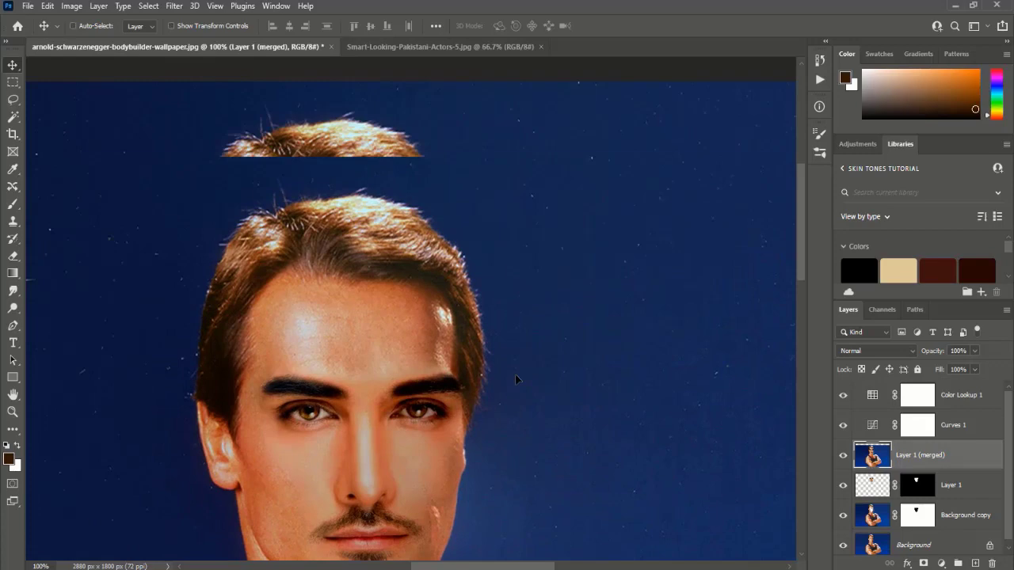
key("ctrl+z")
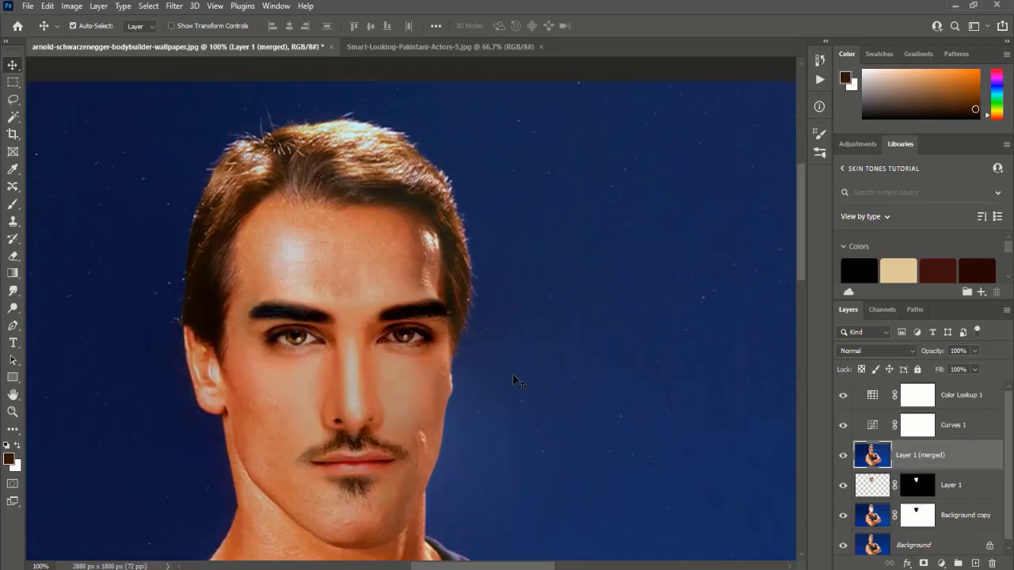
key("ctrl+0")
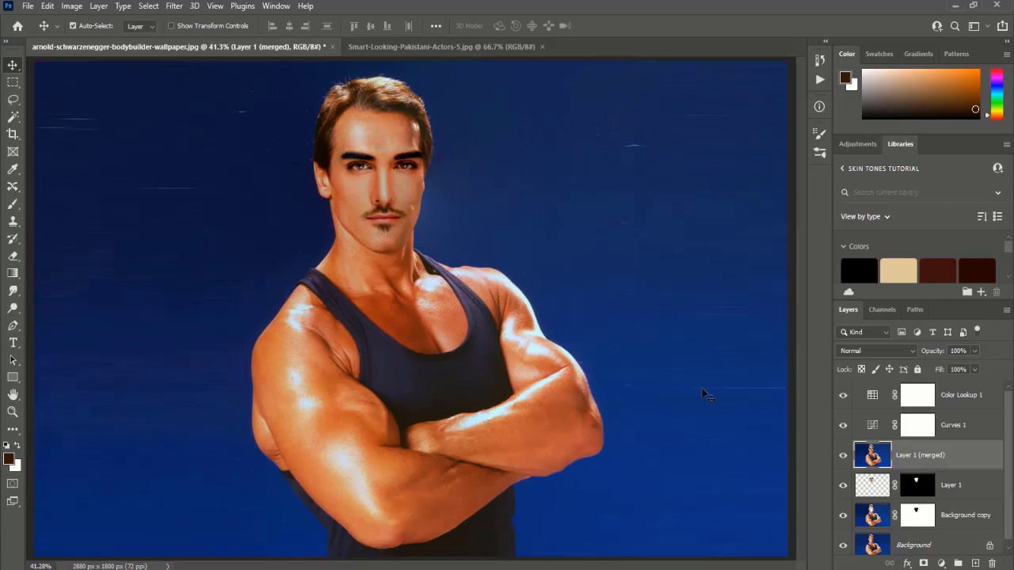
- Try the DropBlues.3DL, EdgyAmber.3DL and Bleach Bypass.look LUTs on Color Lookup 1, and settle on Crisp_Warm.look
left_click(875, 398)
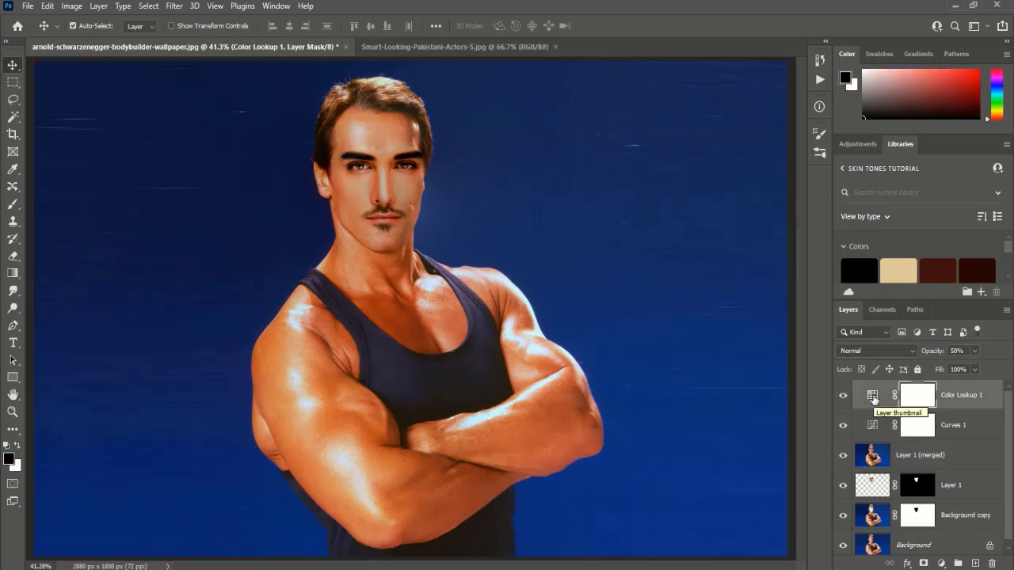
double_click(873, 396)
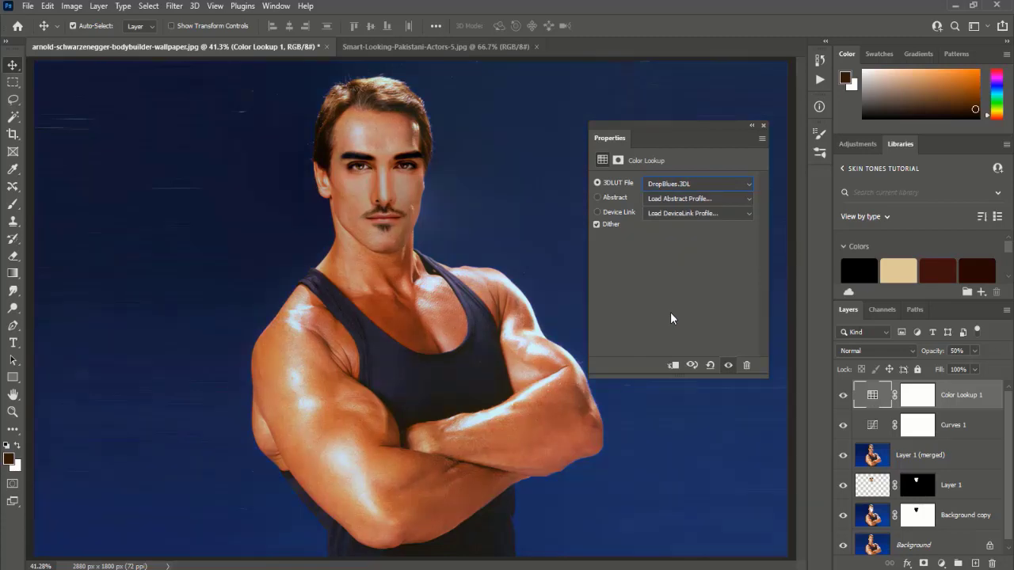
left_click(664, 187)
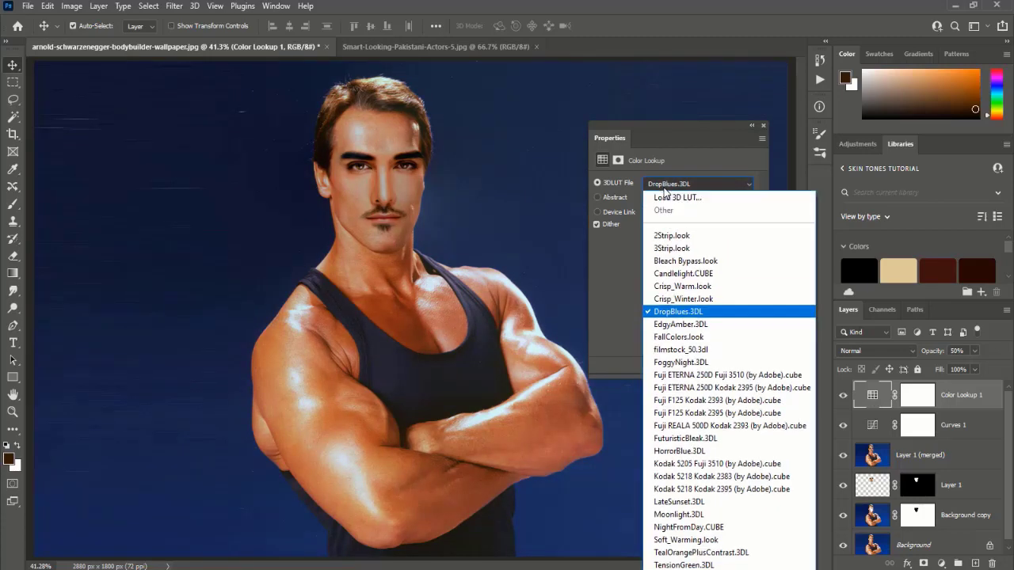
left_click(679, 325)
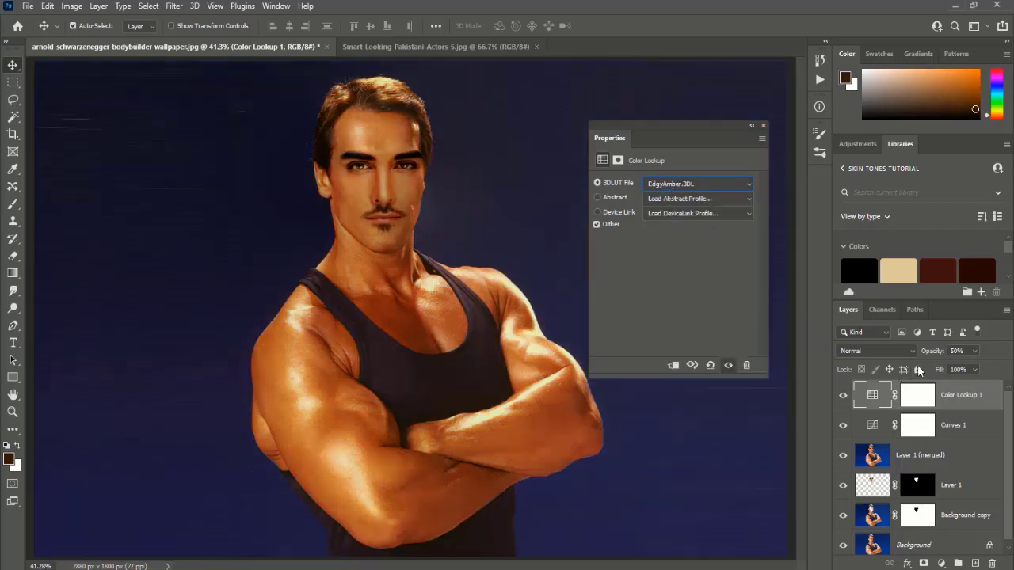
left_click(669, 183)
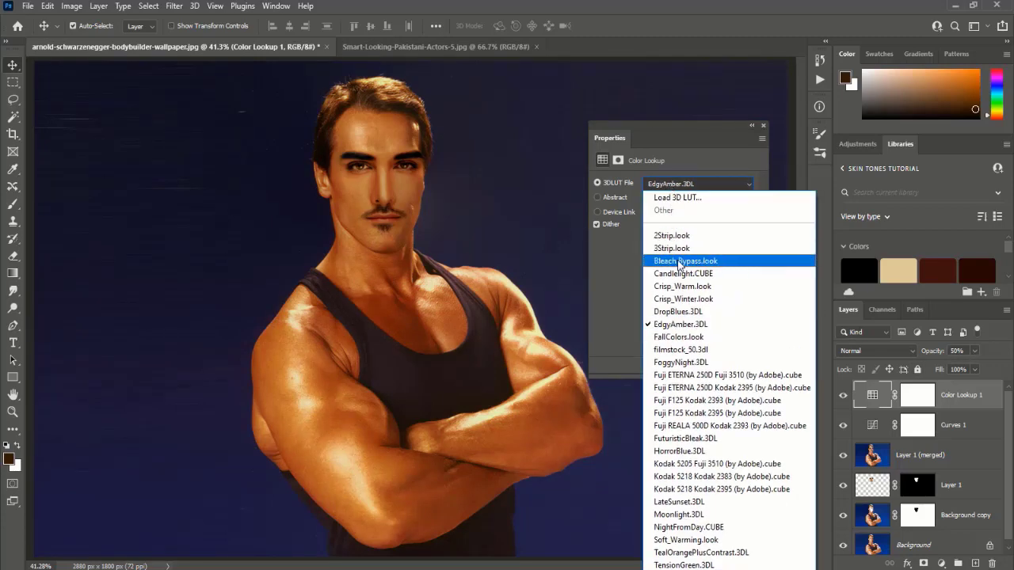
left_click(713, 263)
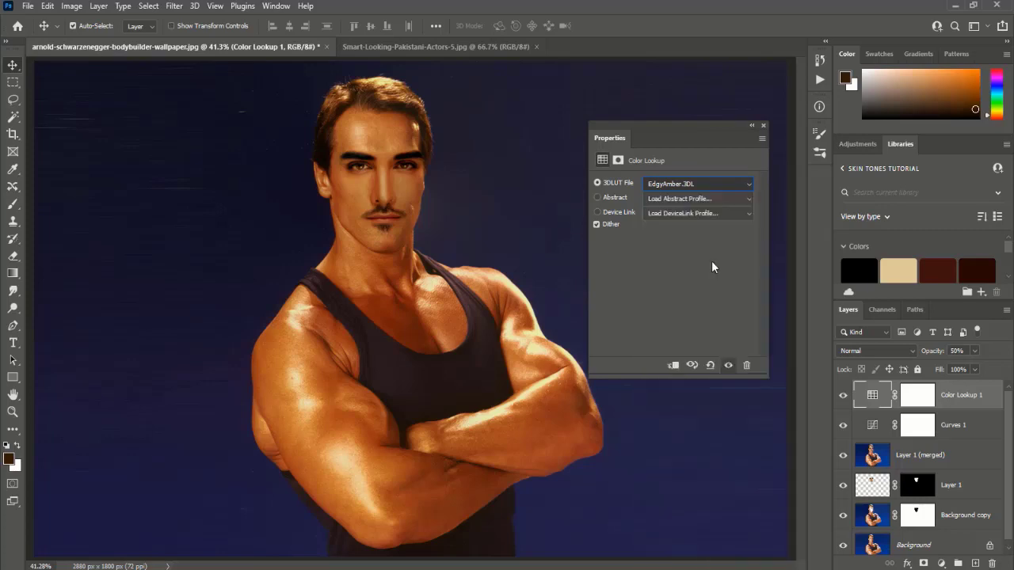
left_click(667, 183)
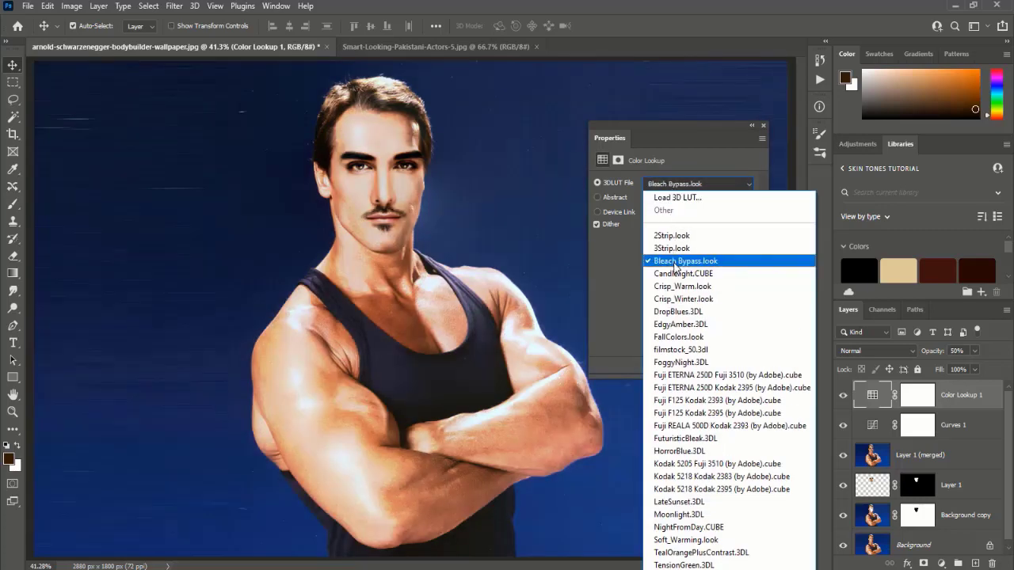
left_click(681, 286)
left_click(763, 126)
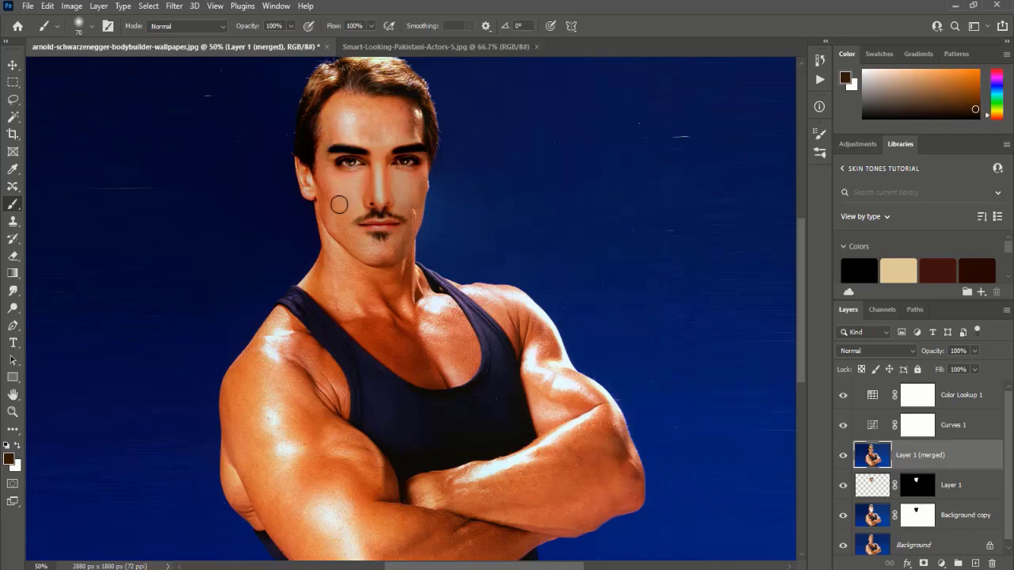
- Add an unclipped Curves adjustment directly above Layer 1 (merged) and raise the RGB curve's midtones slightly
left_click(942, 564)
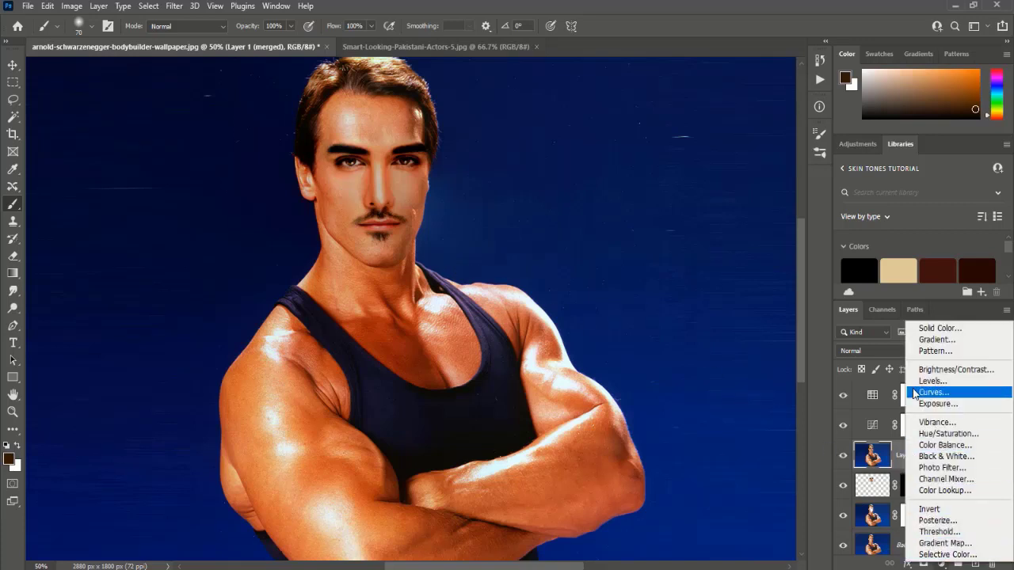
left_click(932, 393)
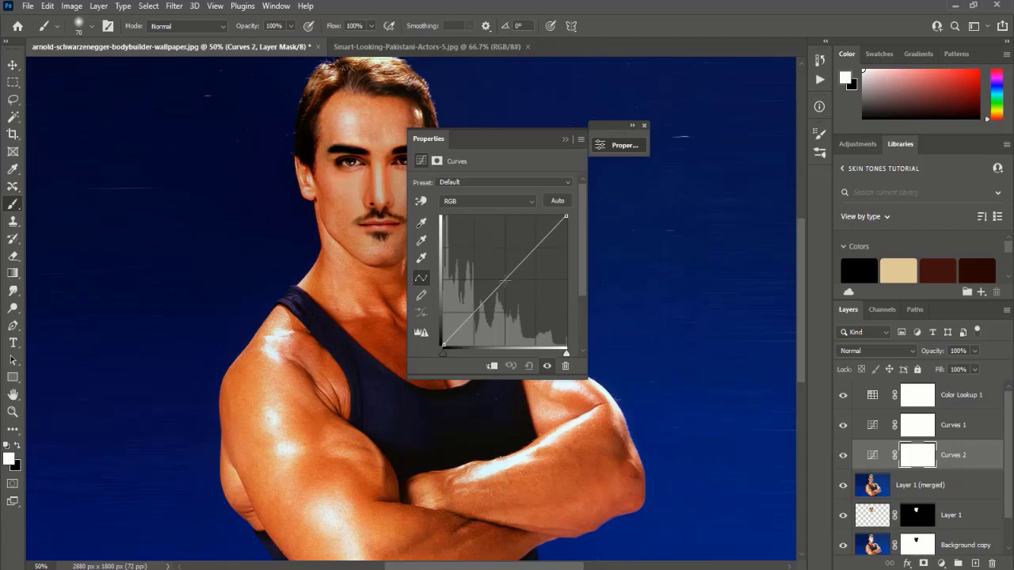
left_click_drag(505, 280, 497, 271)
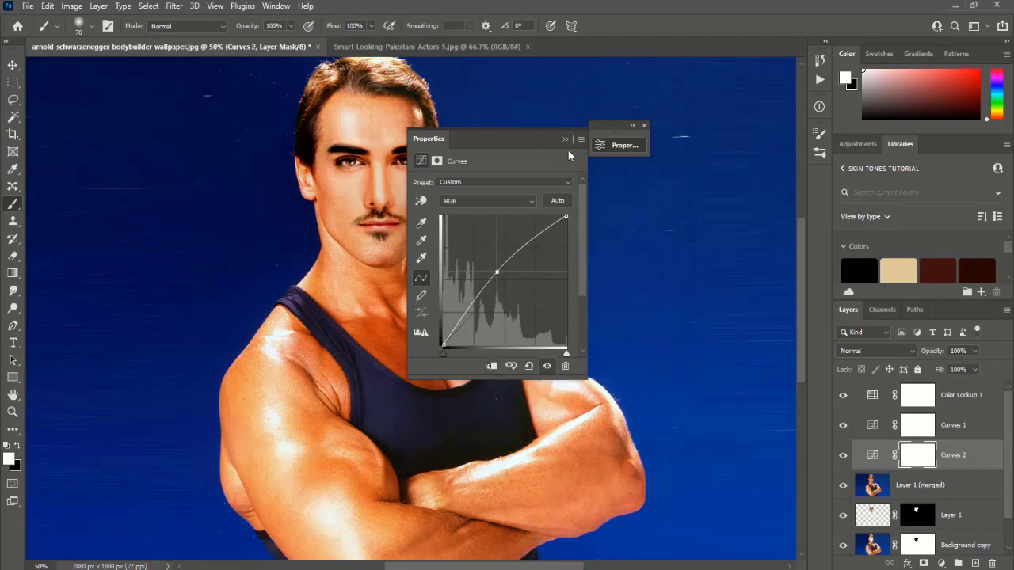
left_click(492, 366)
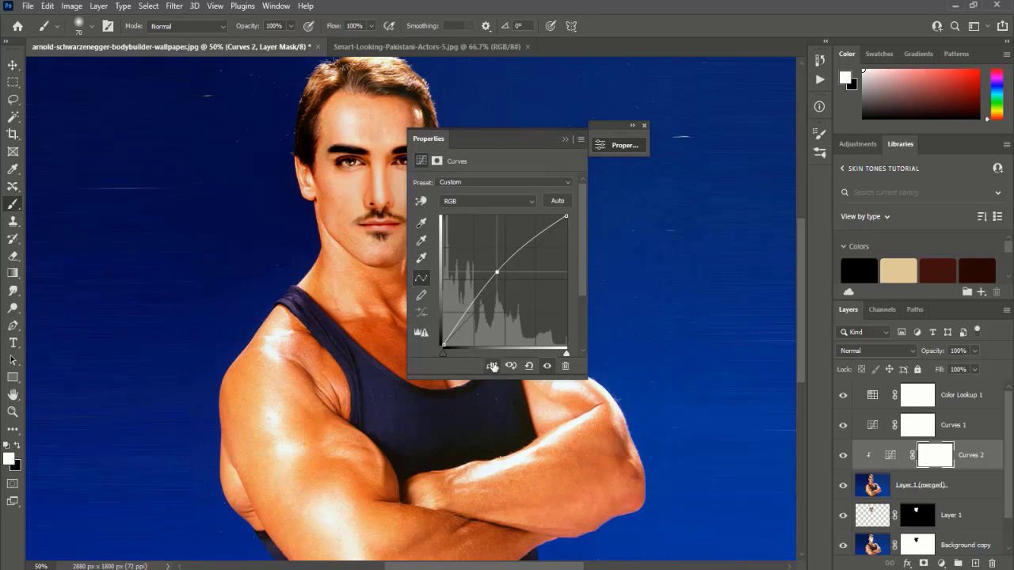
left_click(563, 141)
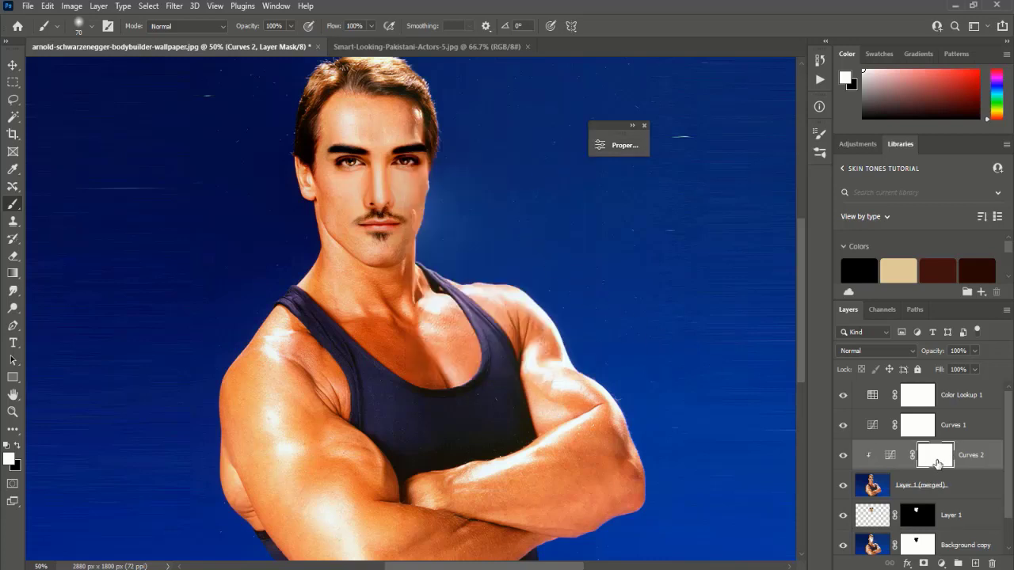
left_click(875, 466, "alt")
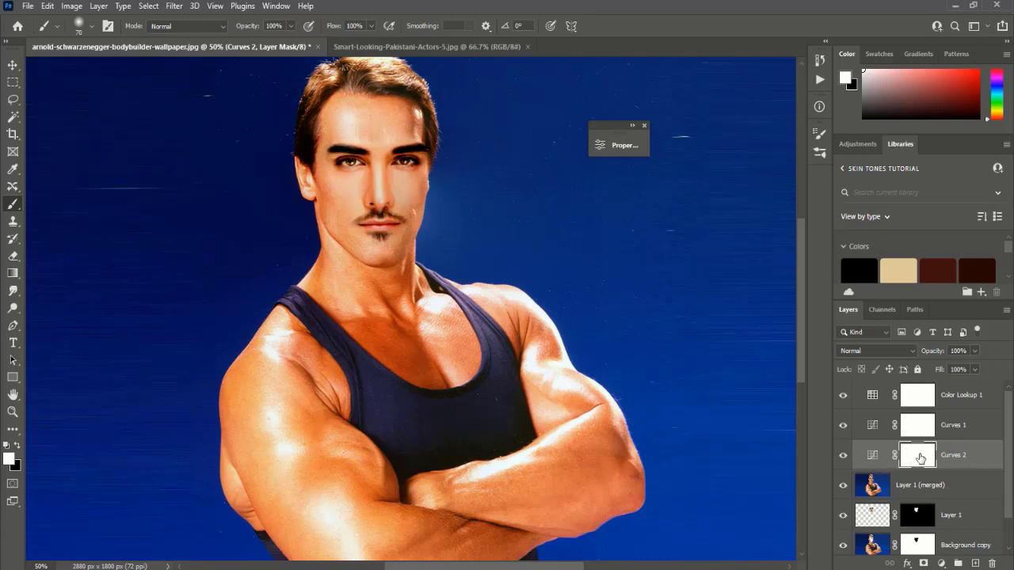
- Invert the Curves 2 mask to black, paint white over the cheek, and set the layer's blend mode to Soft Light
key("ctrl+i")
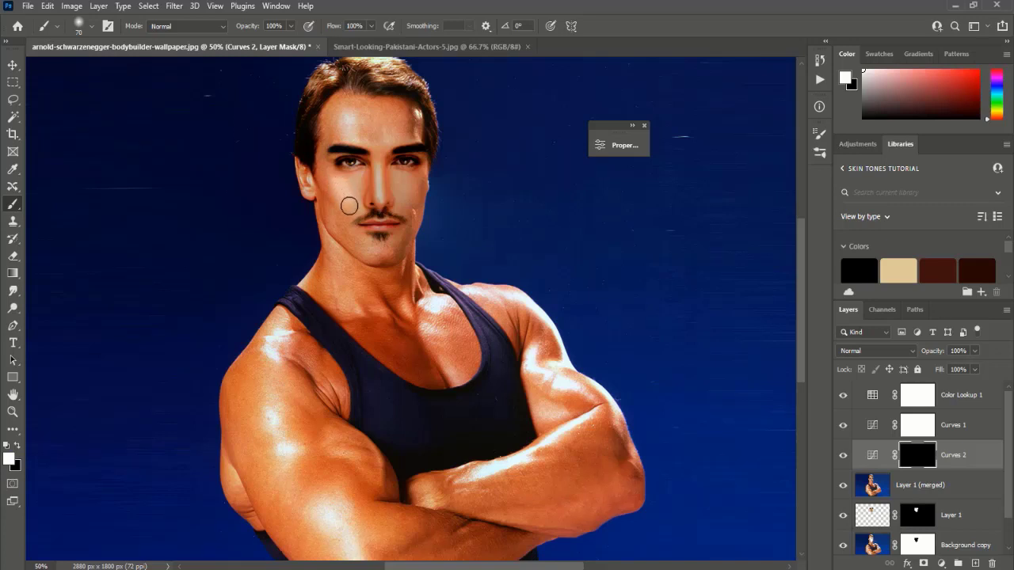
left_click_drag(341, 191, 346, 201)
left_click(888, 351)
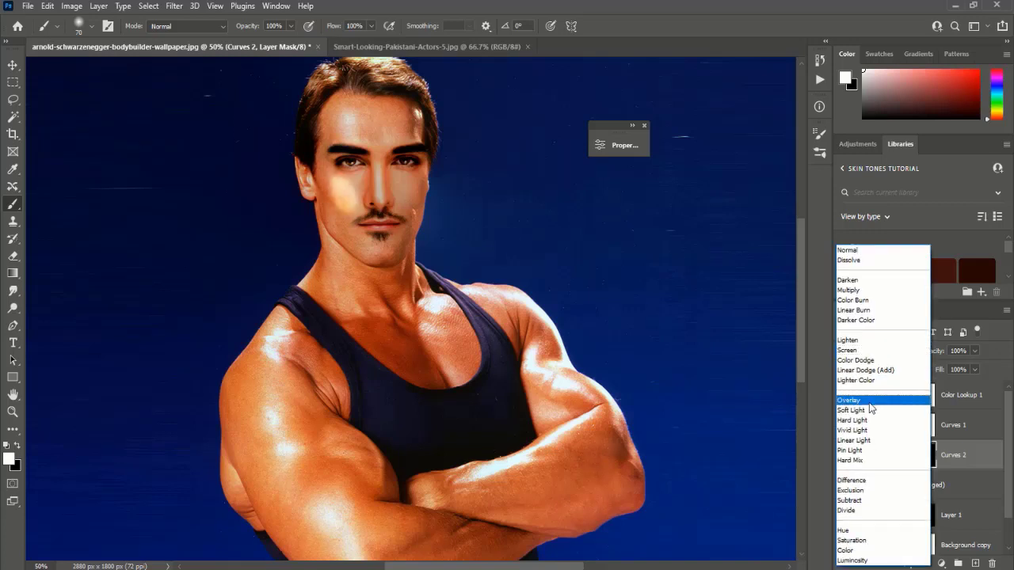
left_click(870, 410)
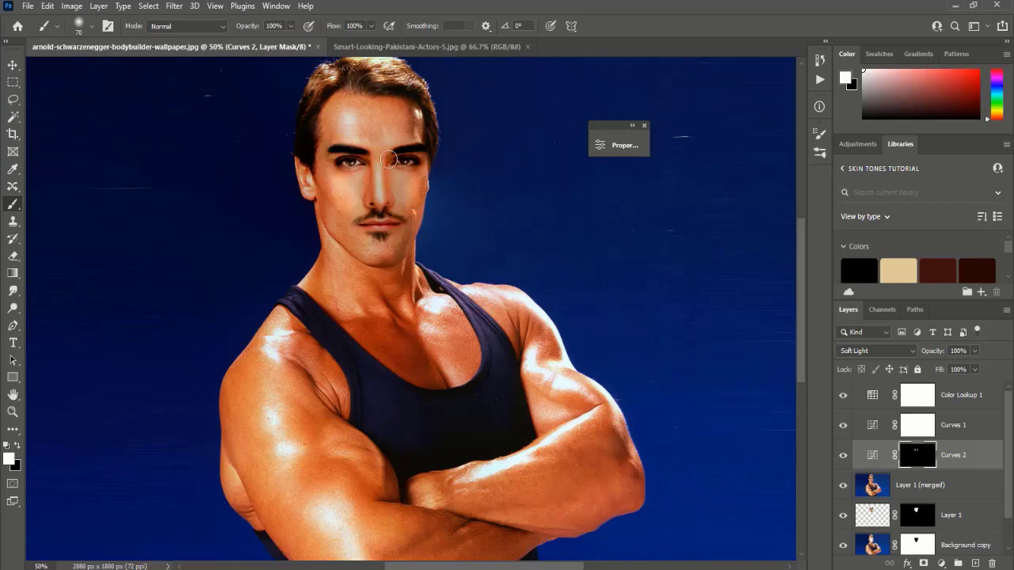
- Enlarge the brush to 175 and paint white over the whole face on the Curves 2 mask
key("bracketright")
key("bracketright")
key("bracketright")
key("bracketright")
key("bracketright")
mouse_move(399, 153)
left_mouse_down()
mouse_move(393, 220)
mouse_move(407, 174)
mouse_move(405, 215)
mouse_move(381, 241)
mouse_move(403, 166)
mouse_move(401, 116)
mouse_move(340, 115)
mouse_move(338, 147)
mouse_move(364, 188)
mouse_move(370, 236)
mouse_move(326, 212)
mouse_move(320, 193)
mouse_move(390, 236)
left_mouse_up()
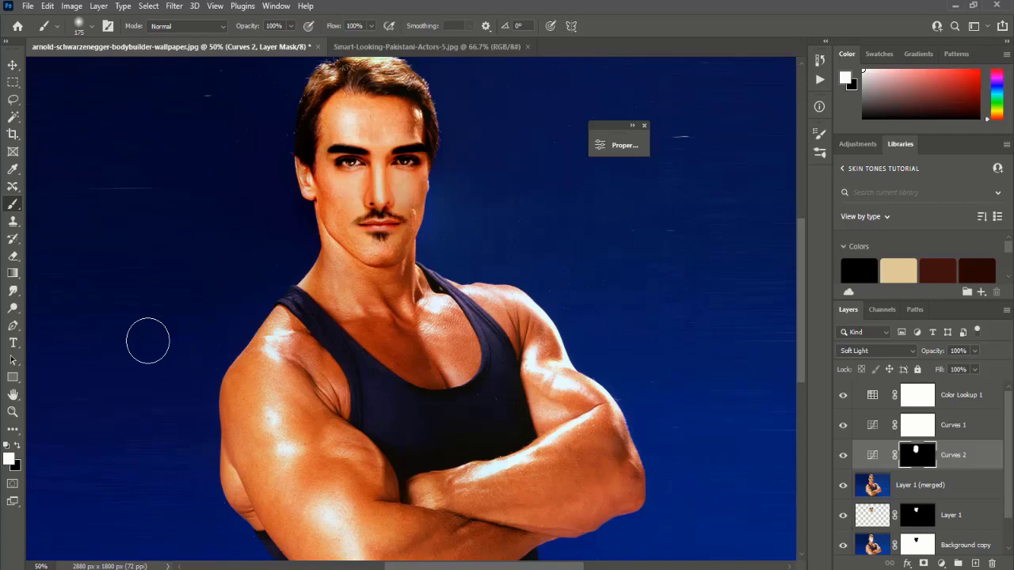
- Hide Layer 1 and Background copy, and compare before and after by switching Layer 1 (merged) off and on
scroll(147, 341, "down", 2)
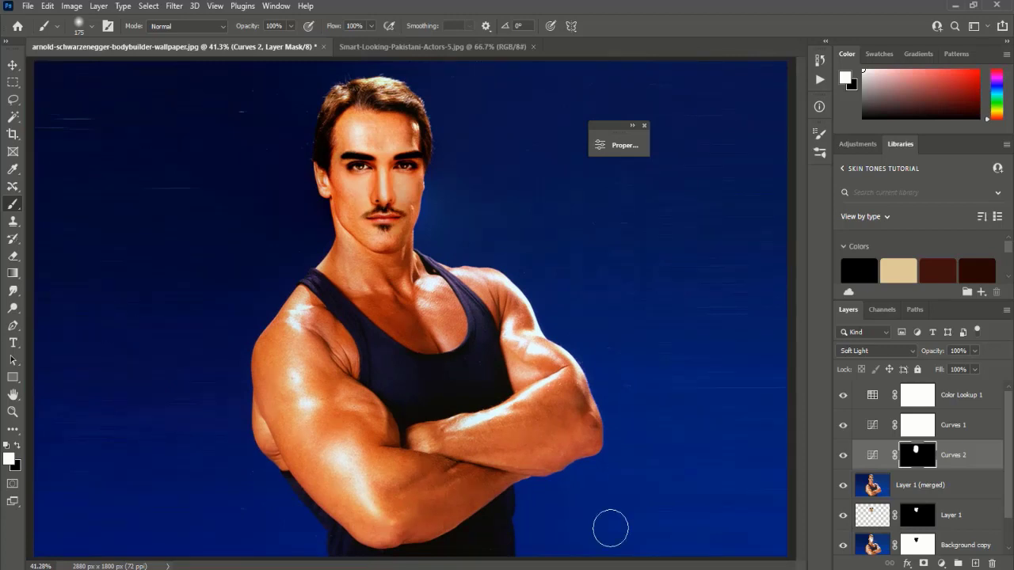
left_click(844, 520)
left_click(843, 545)
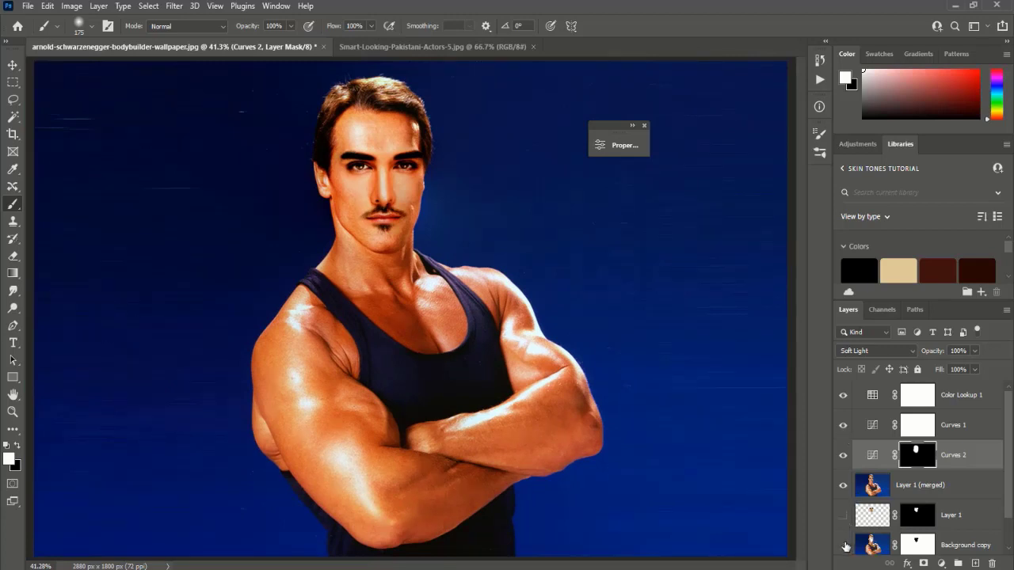
left_click(843, 489)
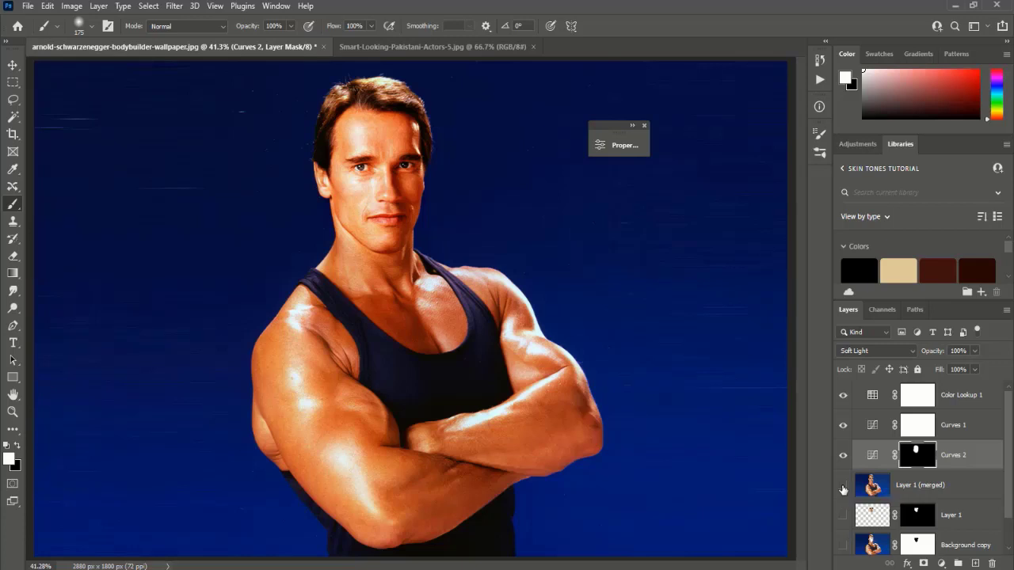
left_click(843, 487)
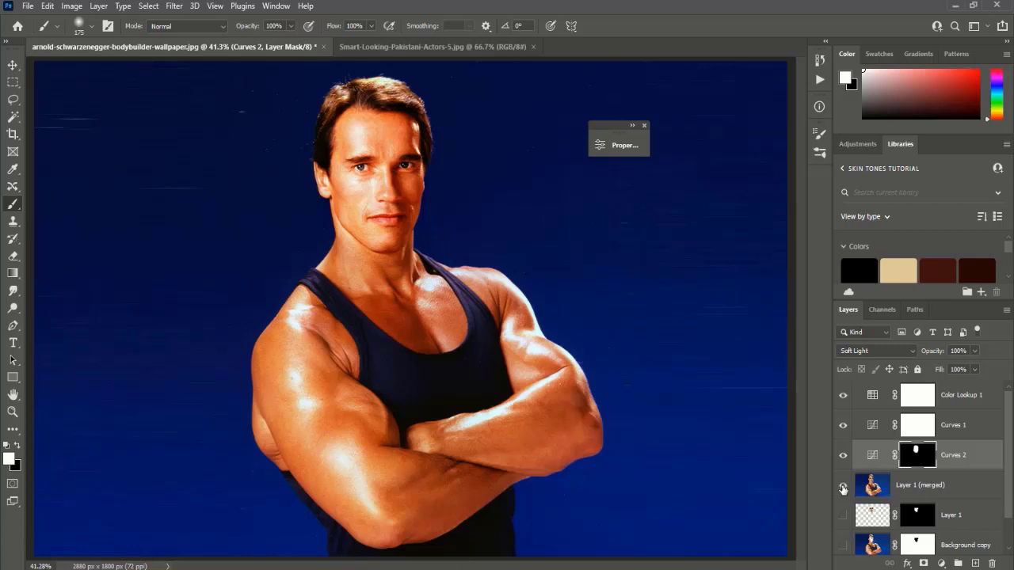